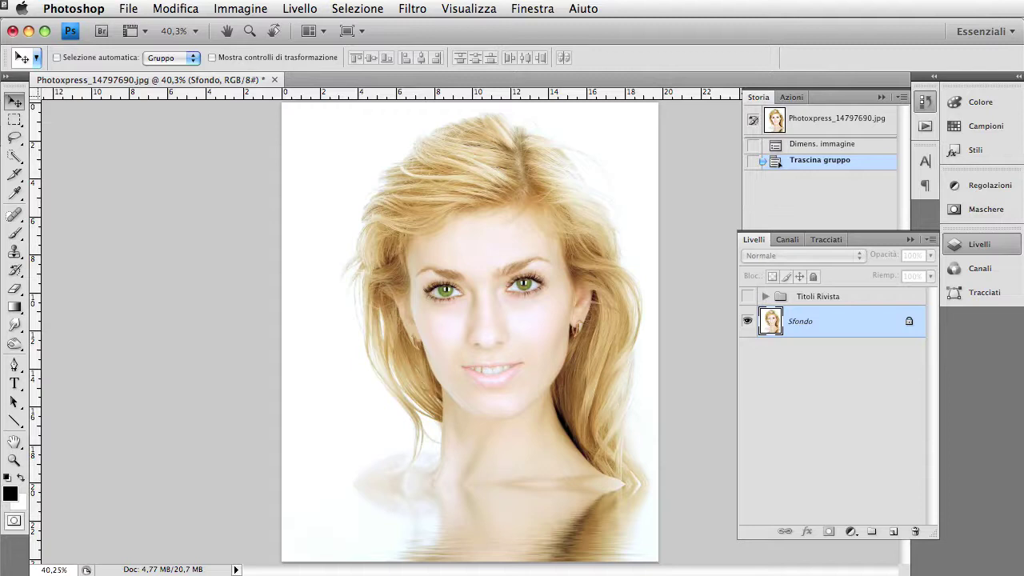
Step: Check the image size info, then apply the Mosaico pixelate filter with 20-square cells
{"action": "left_click", "coordinate": [178, 570]}
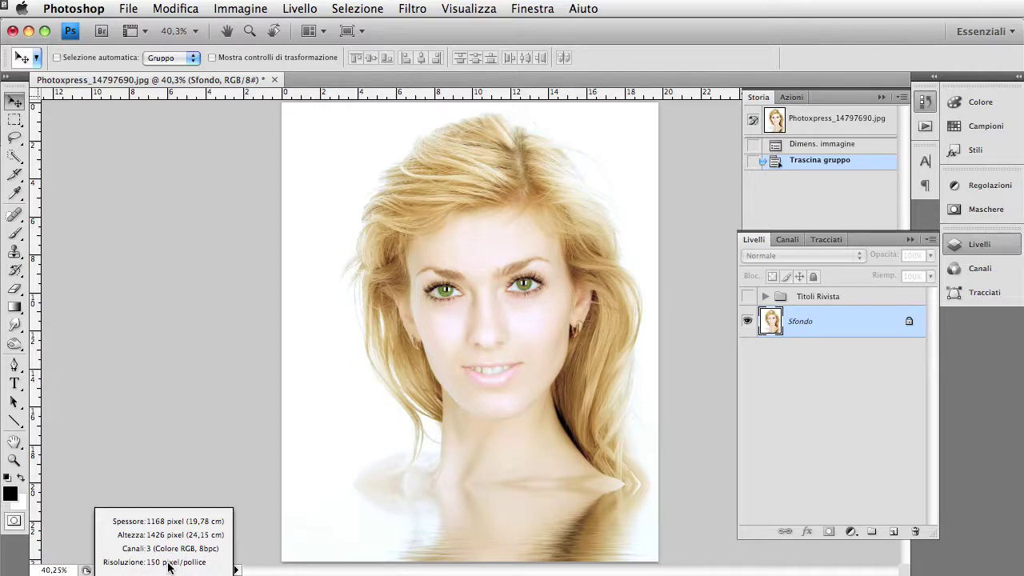
{"action": "left_click_drag", "start_coordinate": [170, 567], "coordinate": [206, 552]}
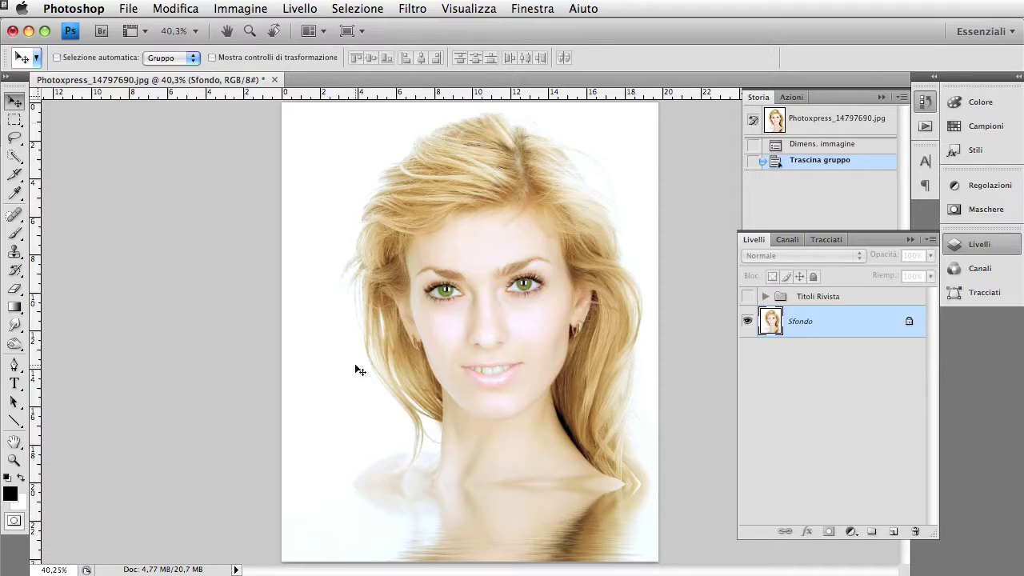
{"action": "left_click", "coordinate": [412, 9]}
{"action": "mouse_move", "coordinate": [439, 193]}
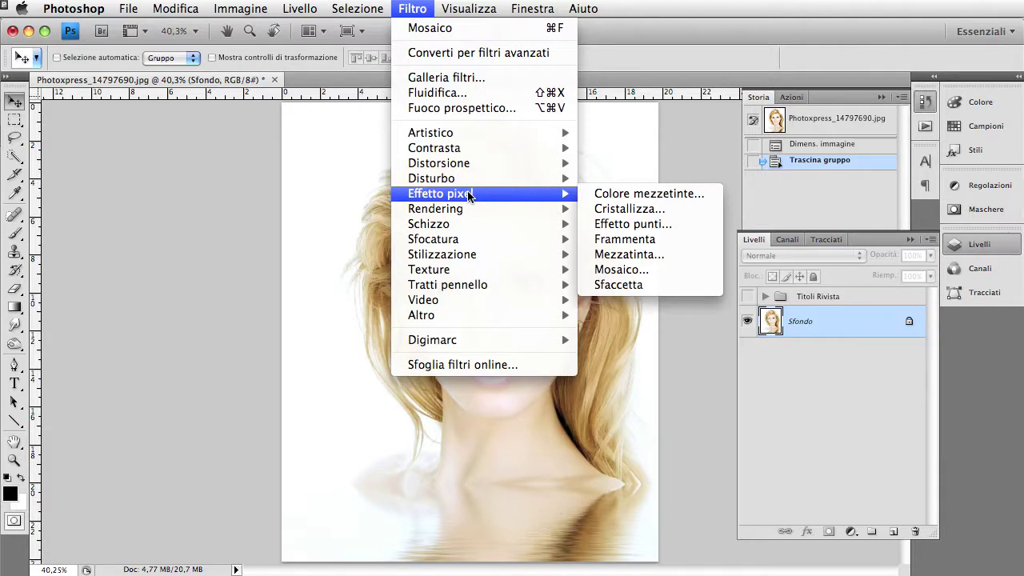
{"action": "left_click", "coordinate": [653, 270]}
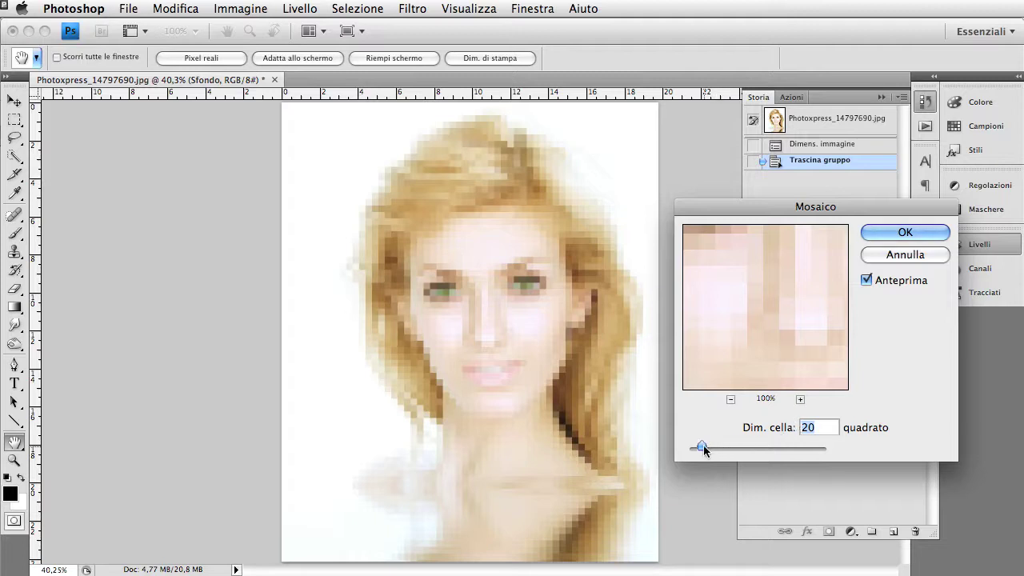
{"action": "left_click_drag", "start_coordinate": [734, 213], "coordinate": [730, 203]}
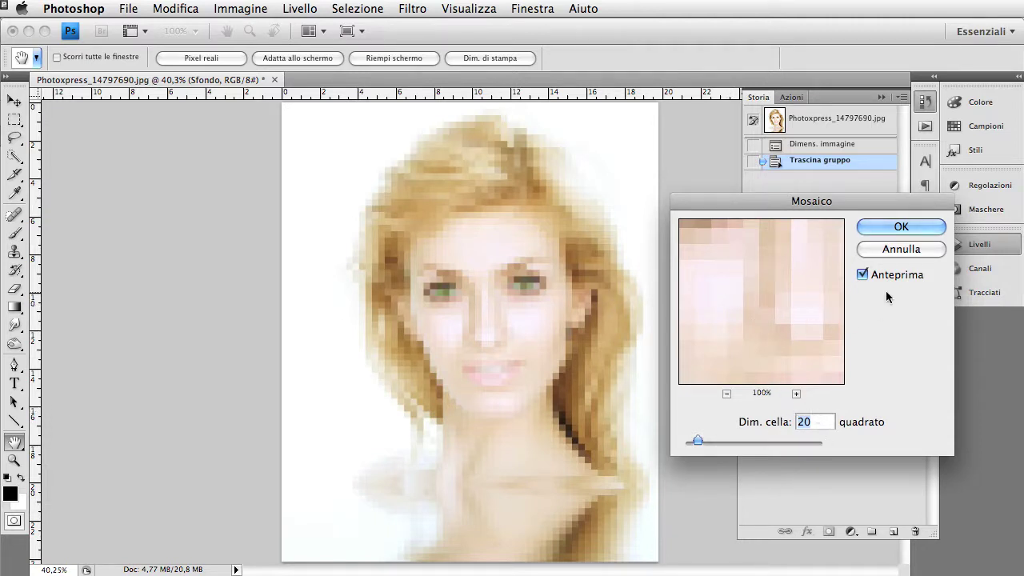
{"action": "left_click", "coordinate": [881, 227]}
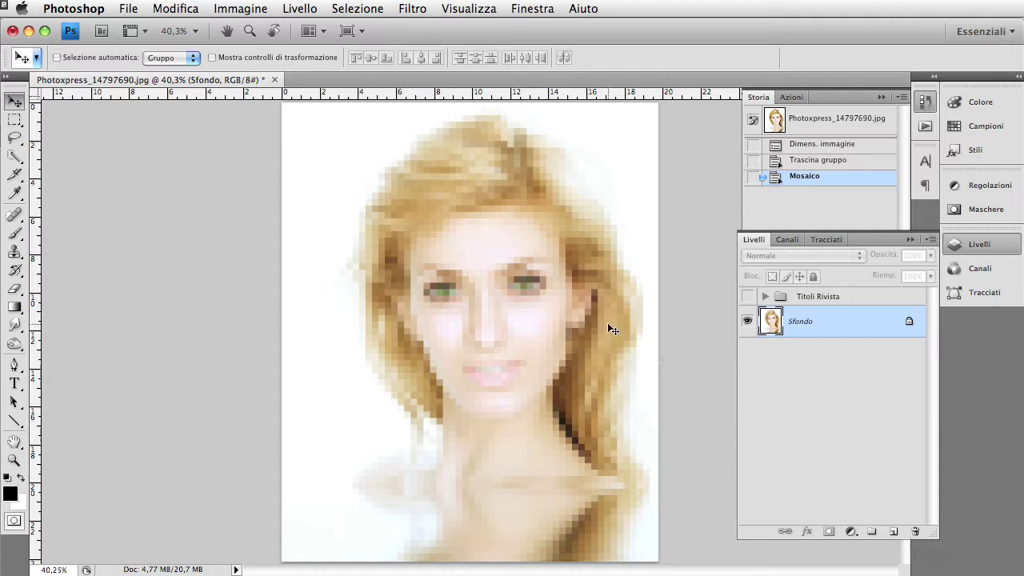
Step: On a new layer, draw a 2 px Fill Pixels line horizontally across the image top
{"action": "left_click", "coordinate": [894, 532]}
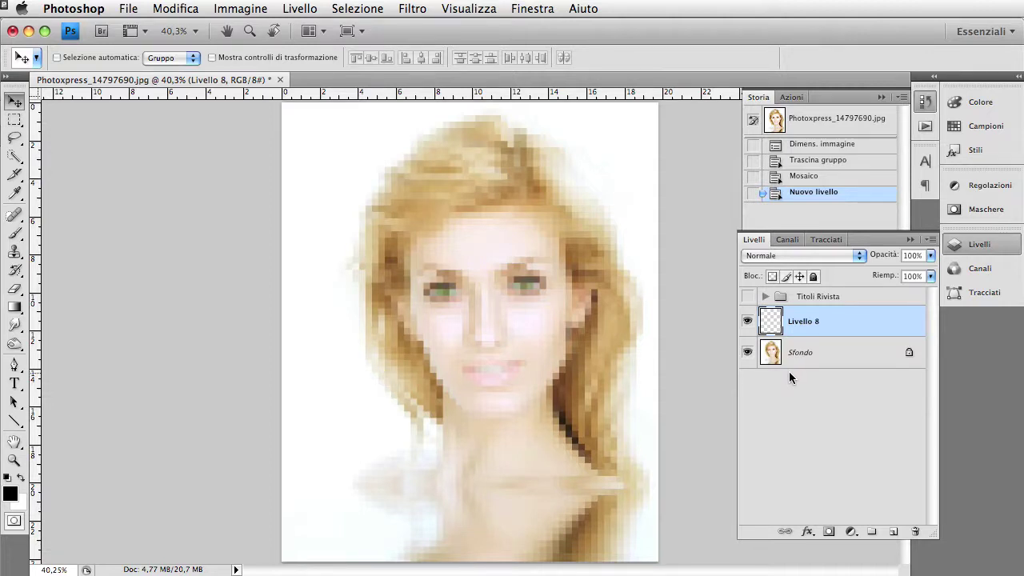
{"action": "left_click", "coordinate": [14, 424]}
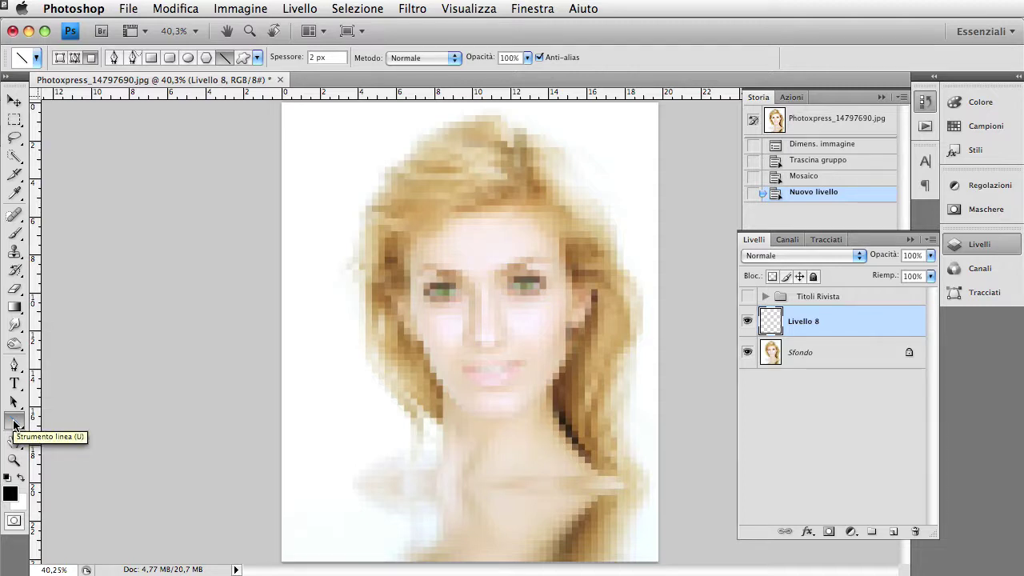
{"action": "left_click", "coordinate": [14, 424]}
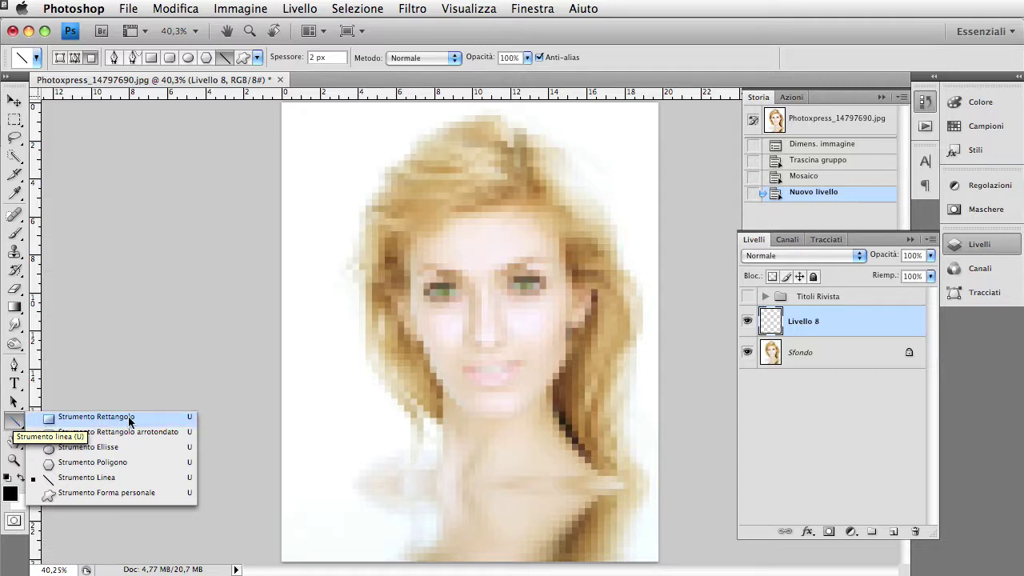
{"action": "left_click", "coordinate": [120, 477]}
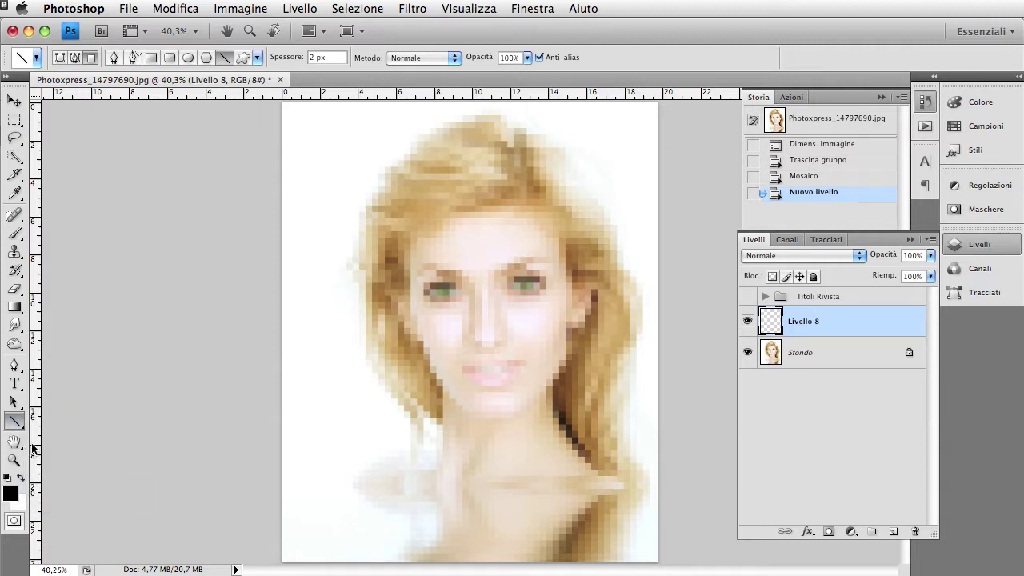
{"action": "left_click", "coordinate": [92, 58]}
{"action": "left_click", "coordinate": [312, 57]}
{"action": "mouse_move", "coordinate": [282, 117]}
{"action": "left_mouse_down"}
{"action": "mouse_move", "coordinate": [592, 148]}
{"action": "mouse_move", "coordinate": [657, 134]}
{"action": "left_mouse_up"}
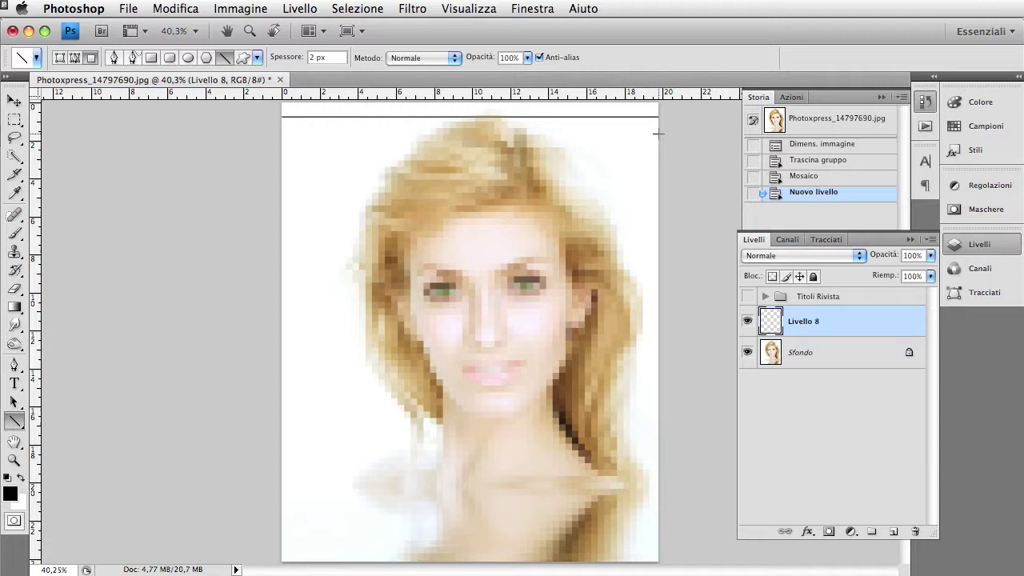
{"action": "left_click_drag", "start_coordinate": [657, 134], "coordinate": [658, 134]}
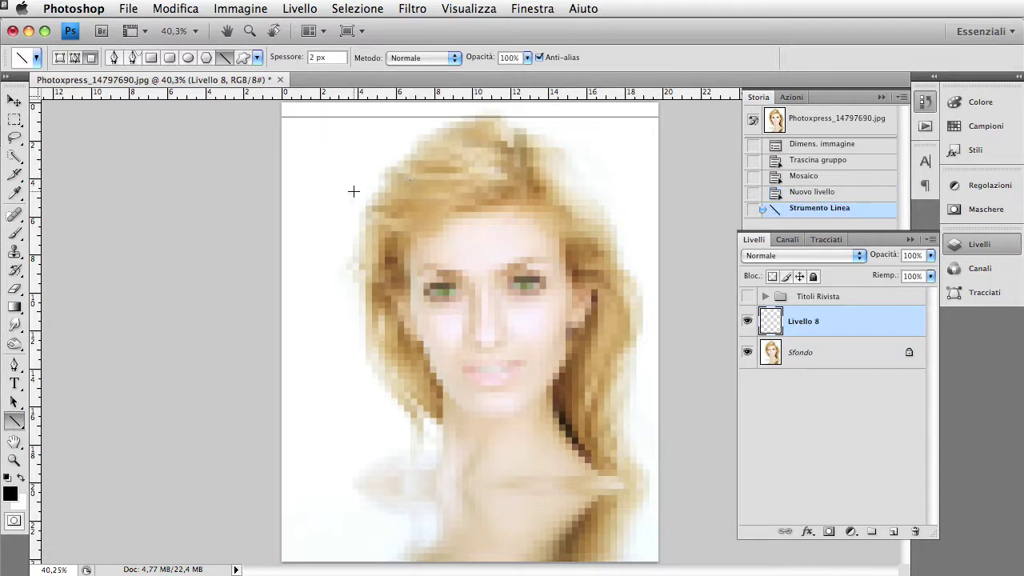
Step: With the Move tool, shift the 2 px line up to just below the canvas top edge
{"action": "left_click", "coordinate": [14, 101]}
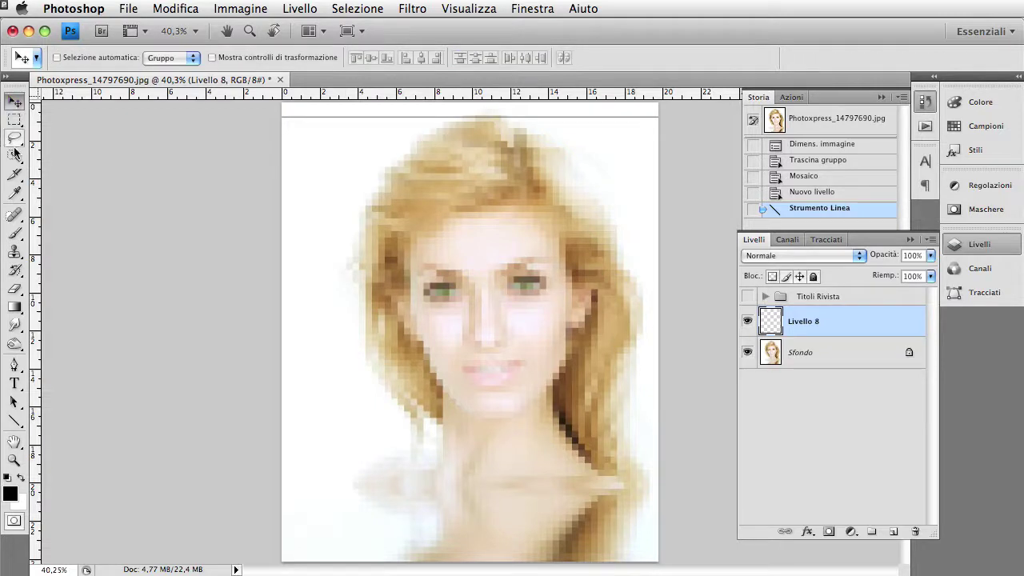
{"action": "left_click_drag", "start_coordinate": [515, 142], "coordinate": [435, 101]}
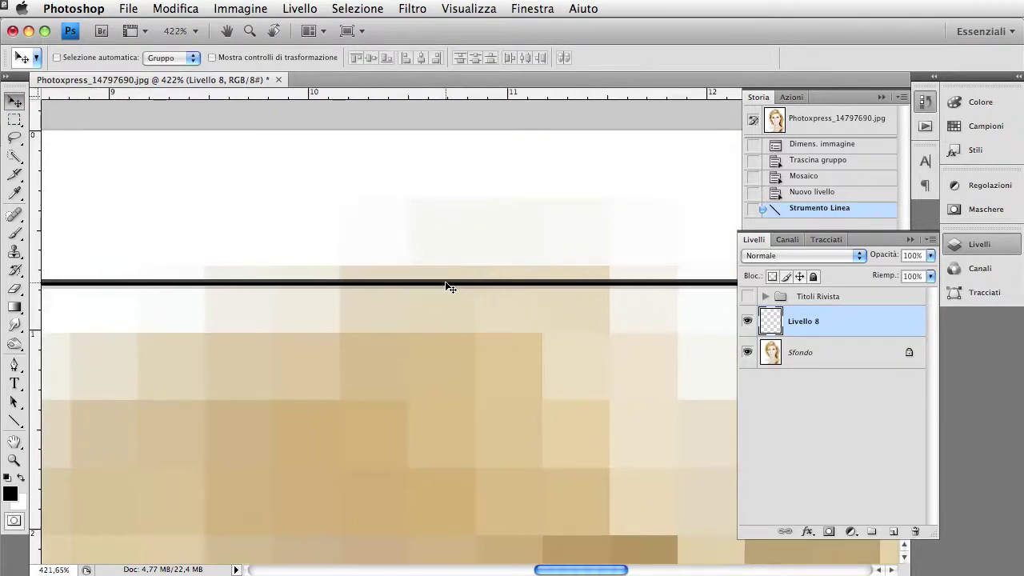
{"action": "left_click_drag", "start_coordinate": [445, 284], "coordinate": [451, 183]}
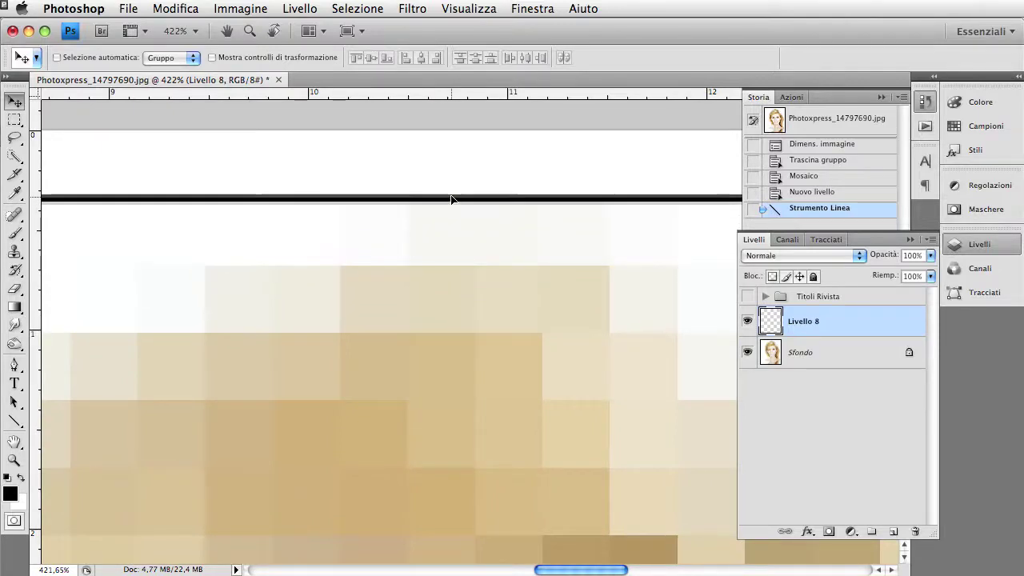
{"action": "mouse_move", "coordinate": [451, 183]}
{"action": "left_mouse_down"}
{"action": "mouse_move", "coordinate": [460, 156]}
{"action": "mouse_move", "coordinate": [456, 205]}
{"action": "mouse_move", "coordinate": [453, 189]}
{"action": "left_mouse_up"}
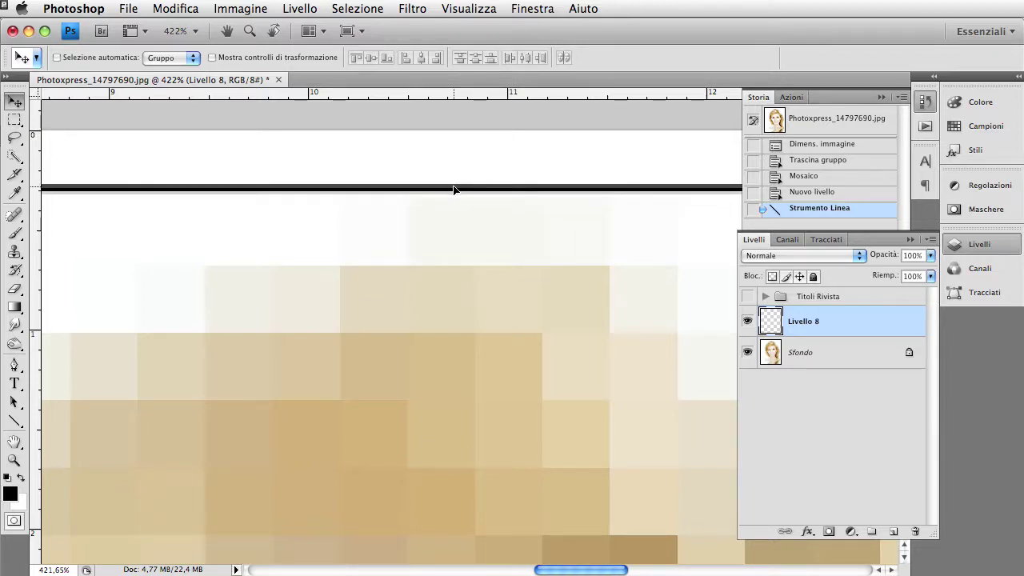
{"action": "left_click_drag", "start_coordinate": [452, 192], "coordinate": [452, 195]}
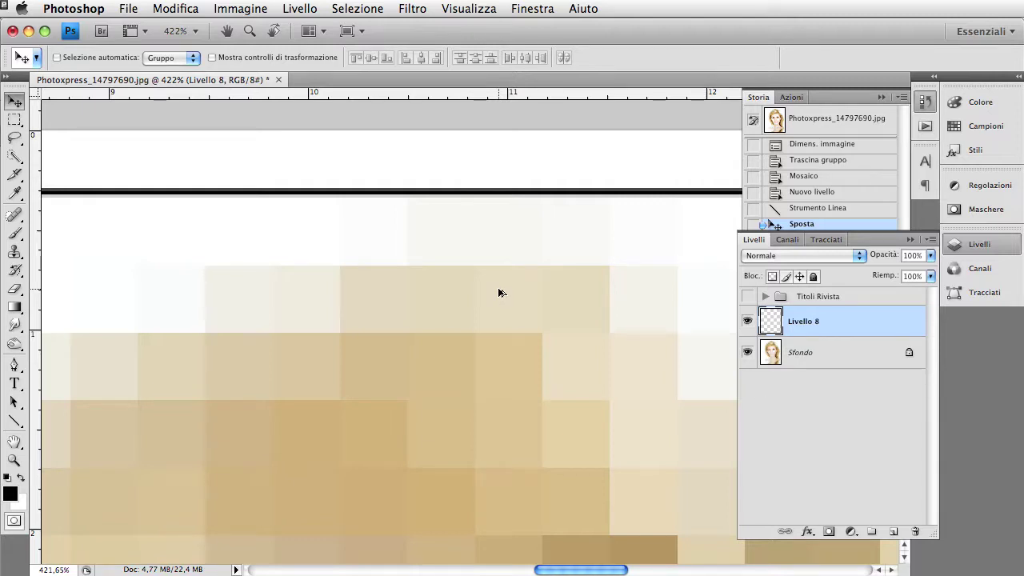
Step: Duplicate the line downward three times into four evenly spaced lines, then fit the image on screen
{"action": "key", "text": "ctrl+t"}
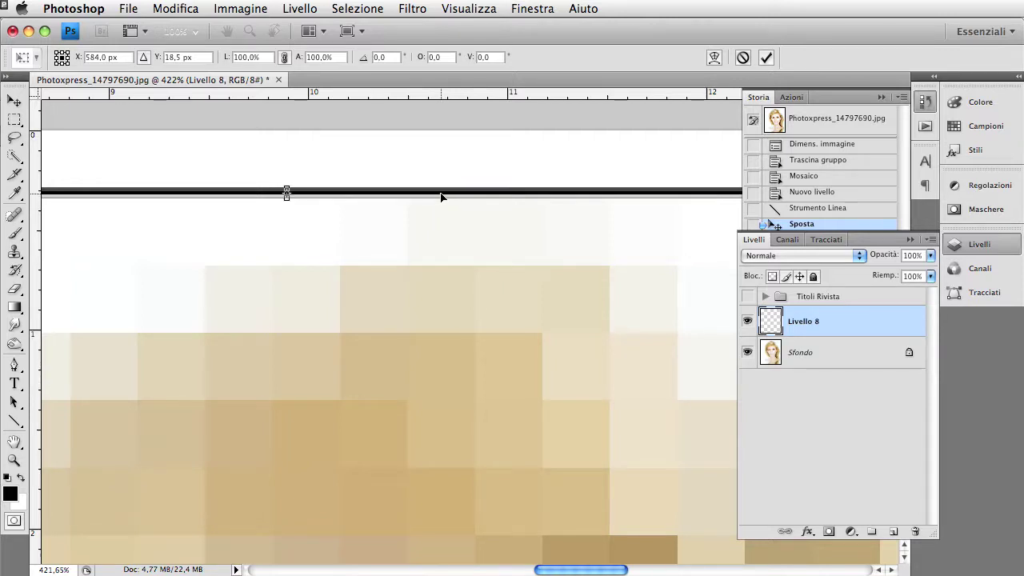
{"action": "left_click_drag", "start_coordinate": [441, 197], "coordinate": [438, 265]}
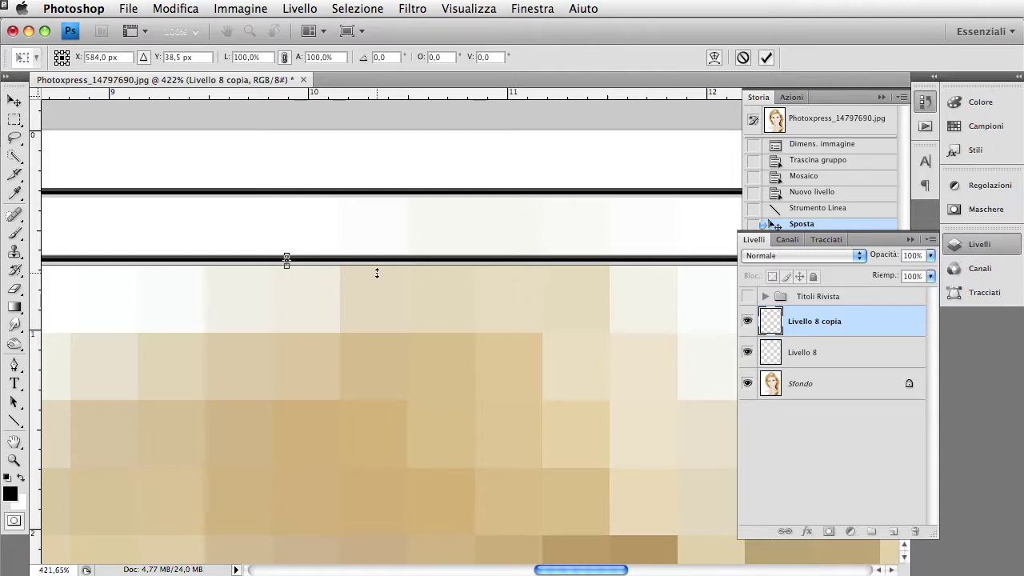
{"action": "key", "text": "Return"}
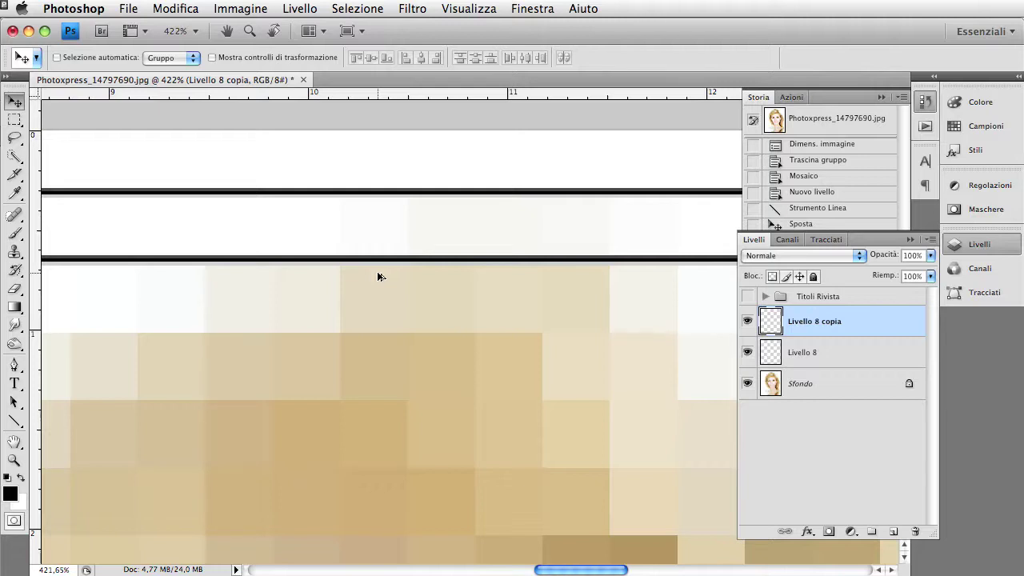
{"action": "key", "text": "ctrl+j"}
{"action": "key", "text": "shift+Down"}
{"action": "key", "text": "shift+Down"}
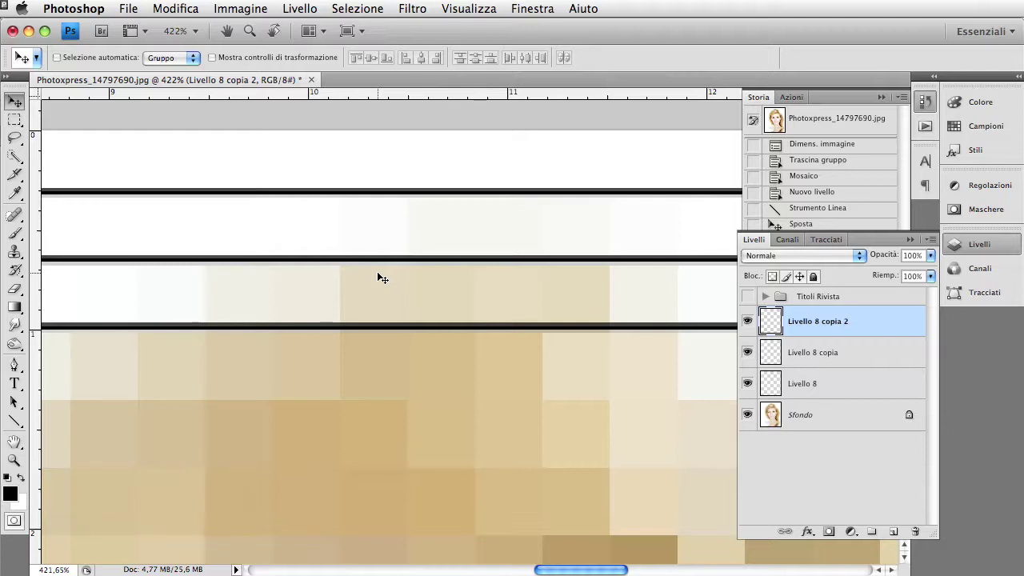
{"action": "key", "text": "ctrl+j"}
{"action": "key", "text": "shift+Down"}
{"action": "key", "text": "shift+Down"}
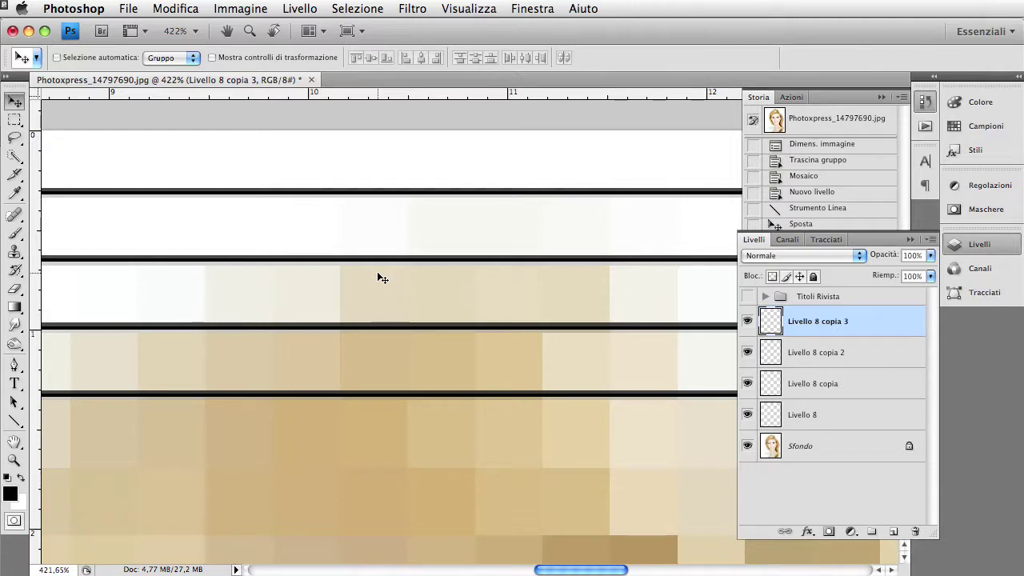
{"action": "key", "text": "ctrl+0"}
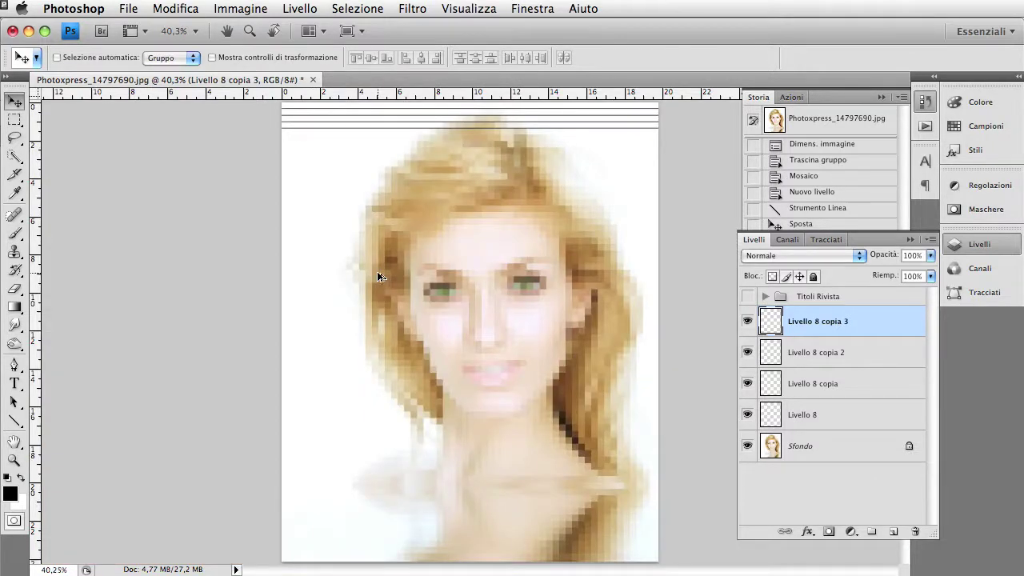
Step: Repeat the duplicate-and-move transform until lines stripe the whole portrait, up to Livello 8 copia 70
{"action": "key", "text": "ctrl+alt+shift+t"}
{"action": "key", "text": "ctrl+alt+shift+t"}
{"action": "key", "text": "ctrl+alt+shift+t"}
{"action": "key", "text": "ctrl+alt+shift+t"}
{"action": "key", "text": "ctrl+alt+shift+t"}
{"action": "key", "text": "ctrl+alt+shift+t"}
{"action": "key", "text": "ctrl+alt+shift+t"}
{"action": "key", "text": "ctrl+alt+shift+t"}
{"action": "key", "text": "ctrl+alt+shift+t"}
{"action": "key", "text": "ctrl+alt+shift+t"}
{"action": "key", "text": "ctrl+alt+shift+t"}
{"action": "key", "text": "ctrl+alt+shift+t"}
{"action": "key", "text": "ctrl+alt+shift+t"}
{"action": "key", "text": "ctrl+alt+shift+t"}
{"action": "key", "text": "ctrl+alt+shift+t"}
{"action": "key", "text": "ctrl+alt+shift+t"}
{"action": "key", "text": "ctrl+alt+shift+t"}
{"action": "key", "text": "ctrl+alt+shift+t"}
{"action": "key", "text": "ctrl+alt+shift+t"}
{"action": "key", "text": "ctrl+alt+shift+t"}
{"action": "key", "text": "ctrl+alt+shift+t"}
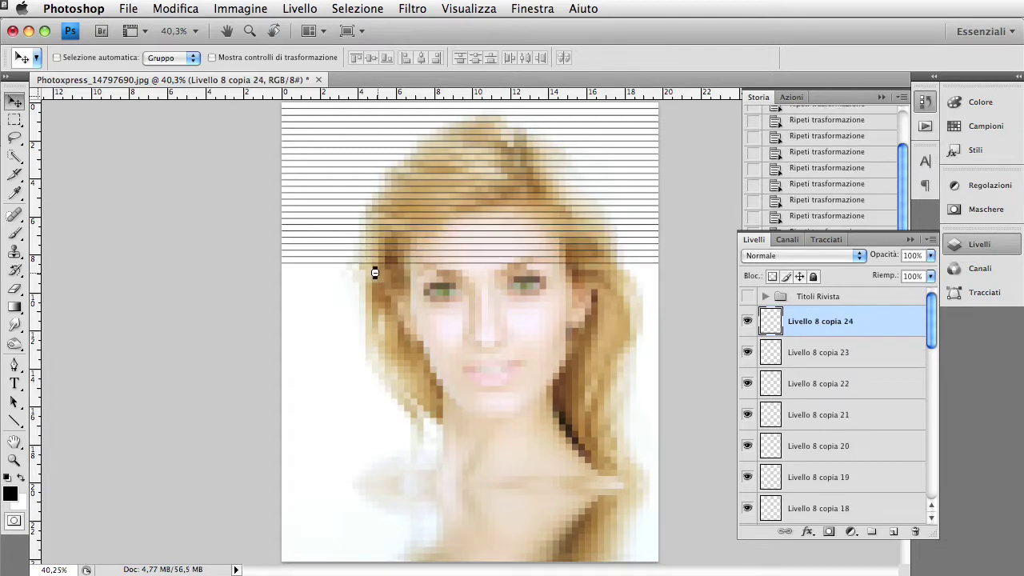
{"action": "key", "text": "ctrl+alt+shift+t"}
{"action": "key", "text": "ctrl+alt+shift+t"}
{"action": "key", "text": "ctrl+alt+shift+t"}
{"action": "key", "text": "ctrl+alt+shift+t"}
{"action": "key", "text": "ctrl+alt+shift+t"}
{"action": "key", "text": "ctrl+alt+shift+t"}
{"action": "key", "text": "ctrl+alt+shift+t"}
{"action": "key", "text": "ctrl+alt+shift+t"}
{"action": "key", "text": "ctrl+alt+shift+t"}
{"action": "key", "text": "ctrl+alt+shift+t"}
{"action": "key", "text": "ctrl+alt+shift+t"}
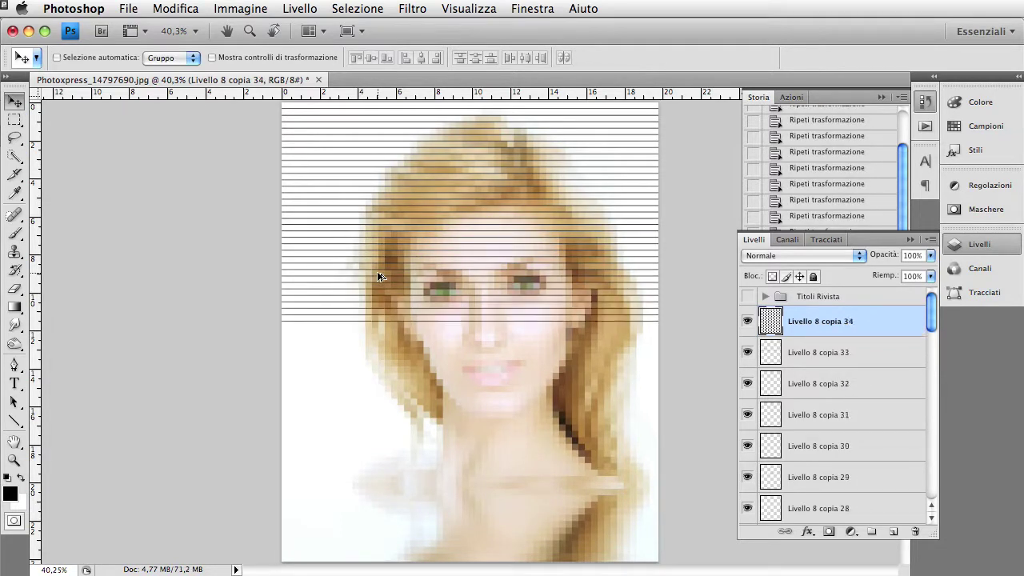
{"action": "key", "text": "ctrl+alt+shift+t"}
{"action": "key", "text": "ctrl+alt+shift+t"}
{"action": "key", "text": "ctrl+alt+shift+t"}
{"action": "key", "text": "ctrl+alt+shift+t"}
{"action": "key", "text": "ctrl+alt+shift+t"}
{"action": "key", "text": "ctrl+alt+shift+t"}
{"action": "key", "text": "ctrl+alt+shift+t"}
{"action": "key", "text": "ctrl+alt+shift+t"}
{"action": "key", "text": "ctrl+alt+shift+t"}
{"action": "key", "text": "ctrl+alt+shift+t"}
{"action": "key", "text": "ctrl+alt+shift+t"}
{"action": "key", "text": "ctrl+alt+shift+t"}
{"action": "key", "text": "ctrl+alt+shift+t"}
{"action": "key", "text": "ctrl+alt+shift+t"}
{"action": "key", "text": "ctrl+alt+shift+t"}
{"action": "key", "text": "ctrl+alt+shift+t"}
{"action": "key", "text": "ctrl+alt+shift+t"}
{"action": "key", "text": "ctrl+alt+shift+t"}
{"action": "key", "text": "ctrl+alt+shift+t"}
{"action": "key", "text": "ctrl+alt+shift+t"}
{"action": "key", "text": "ctrl+alt+shift+t"}
{"action": "key", "text": "ctrl+alt+shift+t"}
{"action": "key", "text": "ctrl+alt+shift+t"}
{"action": "key", "text": "ctrl+alt+shift+t"}
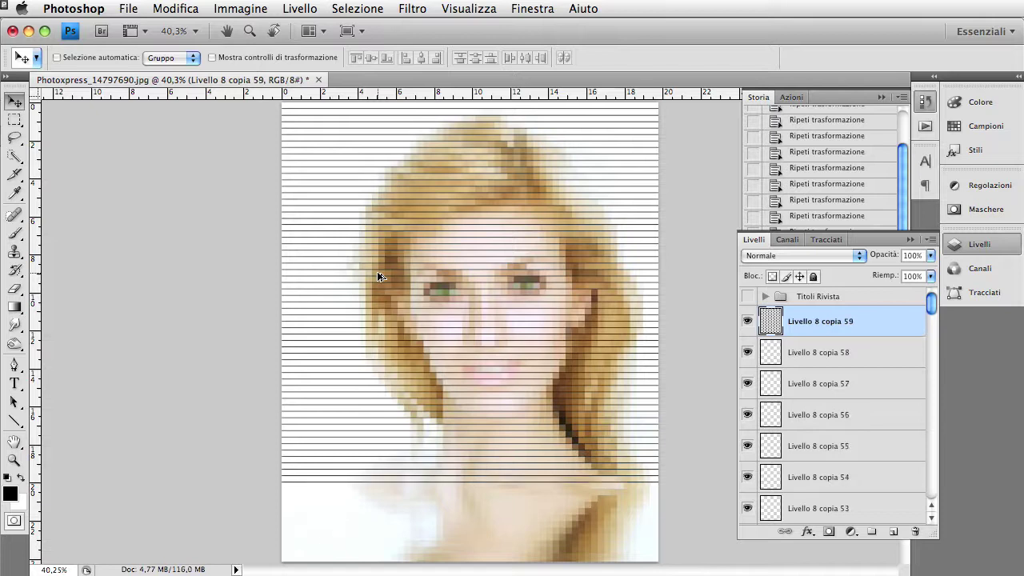
{"action": "key", "text": "ctrl+alt+shift+t"}
{"action": "key", "text": "ctrl+alt+shift+t"}
{"action": "key", "text": "ctrl+alt+shift+t"}
{"action": "key", "text": "ctrl+alt+shift+t"}
{"action": "key", "text": "ctrl+alt+shift+t"}
{"action": "key", "text": "ctrl+alt+shift+t"}
{"action": "key", "text": "ctrl+alt+shift+t"}
{"action": "key", "text": "ctrl+alt+shift+t"}
{"action": "key", "text": "ctrl+alt+shift+t"}
{"action": "key", "text": "ctrl+alt+shift+t"}
{"action": "key", "text": "ctrl+alt+shift+t"}
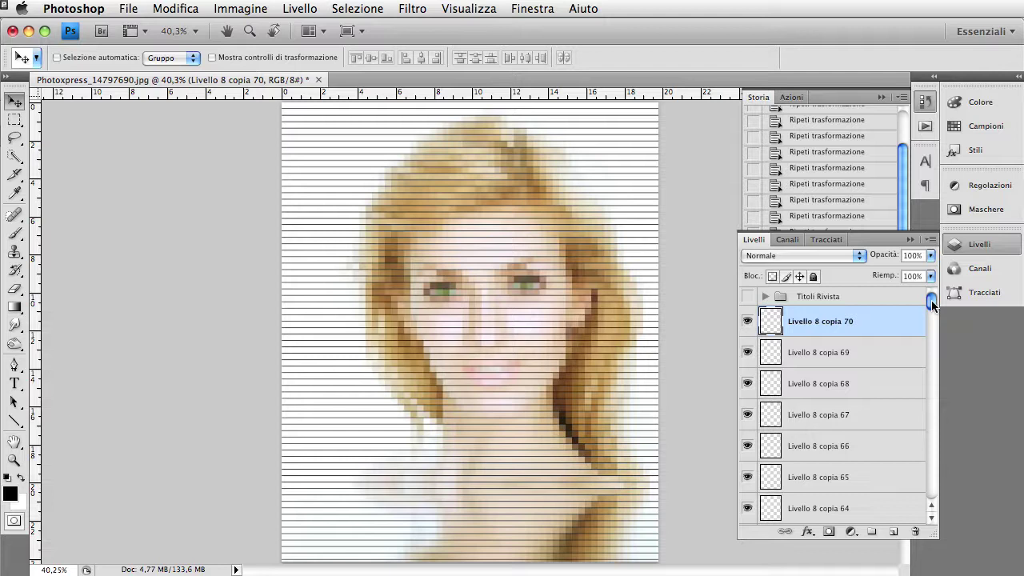
{"action": "left_click_drag", "start_coordinate": [932, 303], "coordinate": [933, 496]}
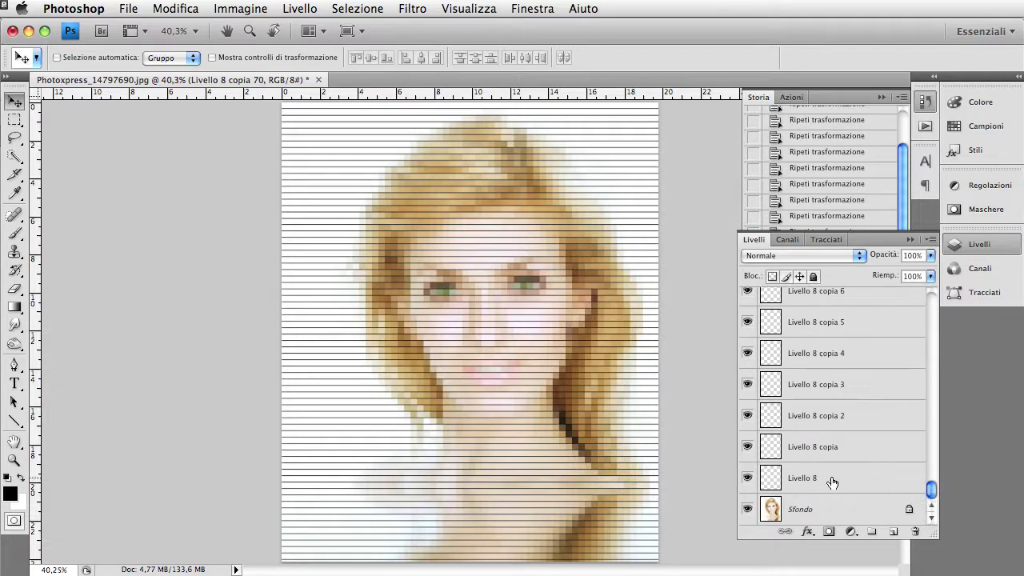
Step: Select Livello 8 through Livello 8 copia 70 and merge them with Cmd+E
{"action": "left_click", "coordinate": [775, 481], "text": "shift"}
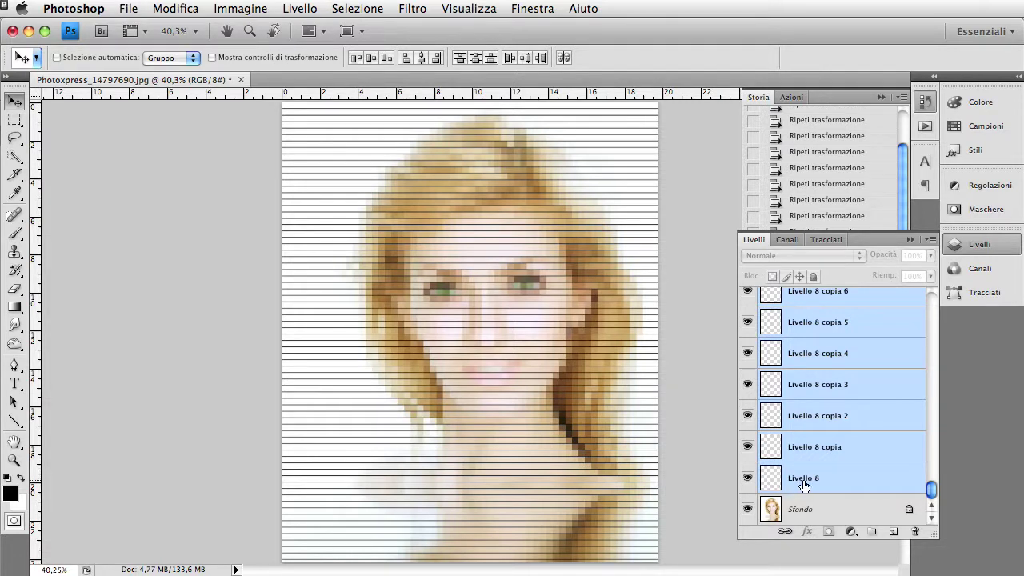
{"action": "left_click_drag", "start_coordinate": [932, 491], "coordinate": [932, 300]}
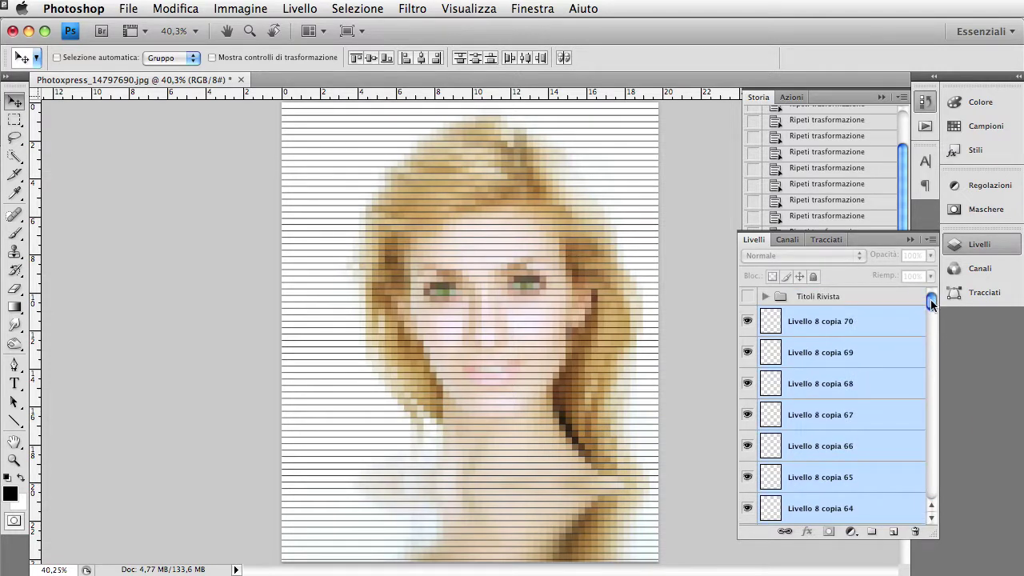
{"action": "left_click_drag", "start_coordinate": [931, 300], "coordinate": [932, 491]}
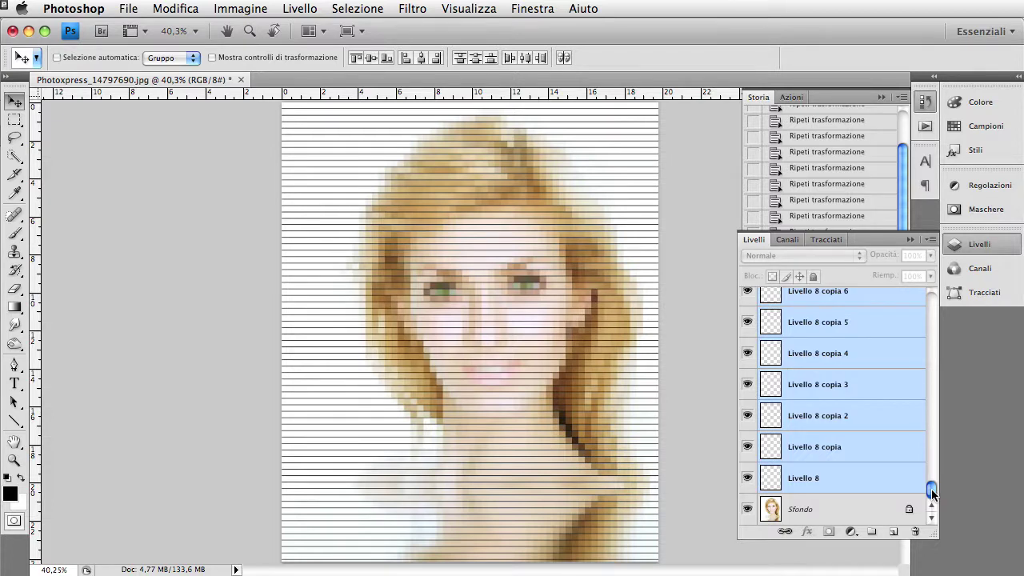
{"action": "key", "text": "ctrl+e"}
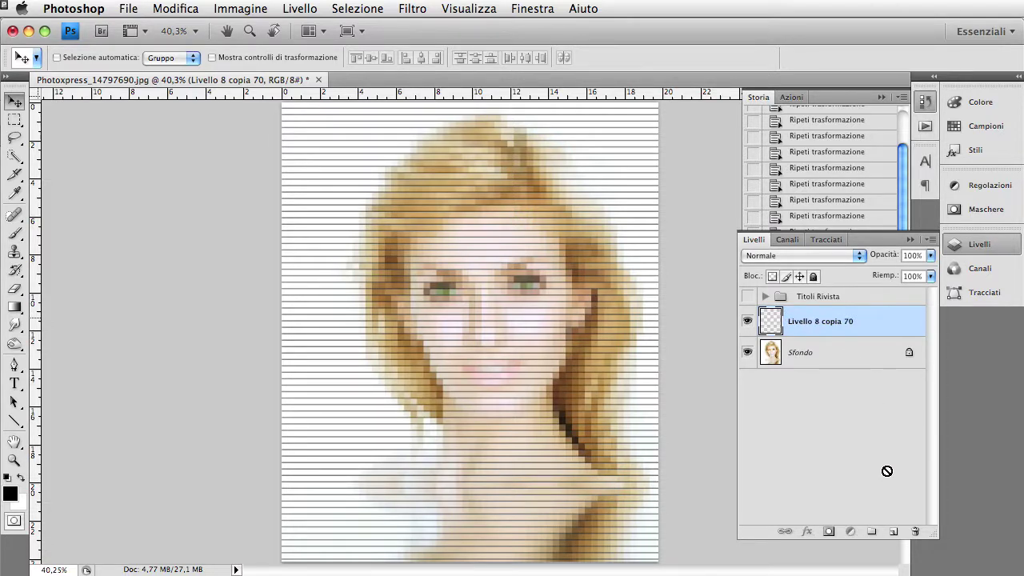
Step: Duplicate Livello 8 copia 70 into Livello 8 copia 71 and enter Free Transform
{"action": "left_click_drag", "start_coordinate": [881, 414], "coordinate": [893, 528]}
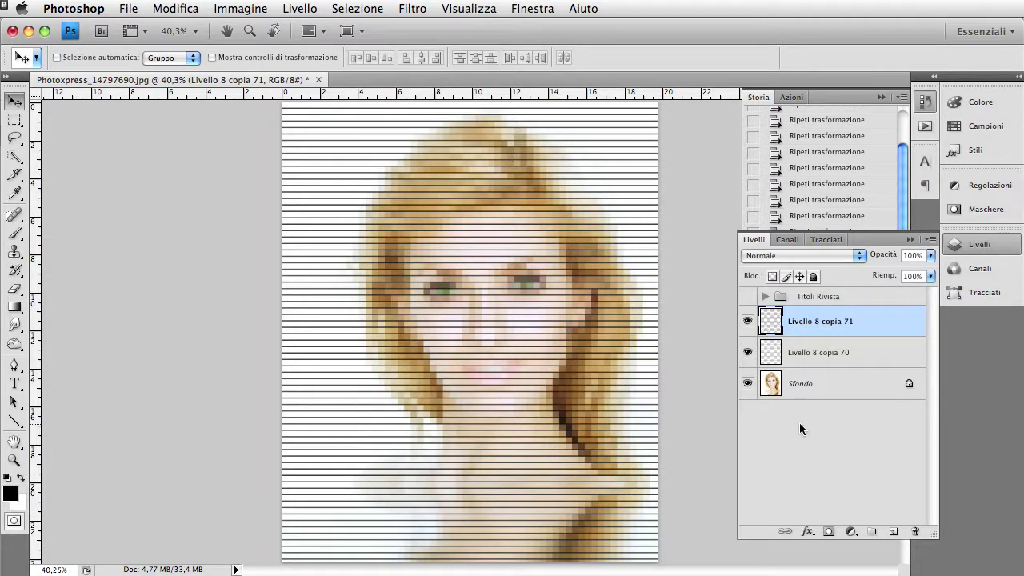
{"action": "key", "text": "ctrl+t"}
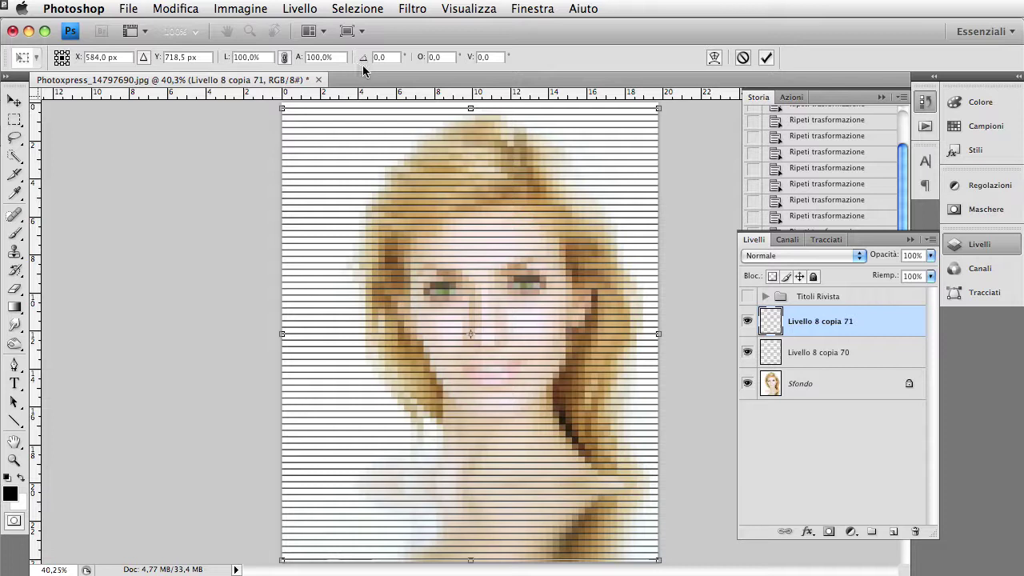
Step: Rotate the copied lines 90° and stretch them to the canvas top and bottom edges
{"action": "left_click", "coordinate": [374, 57]}
{"action": "type", "text": "9"}
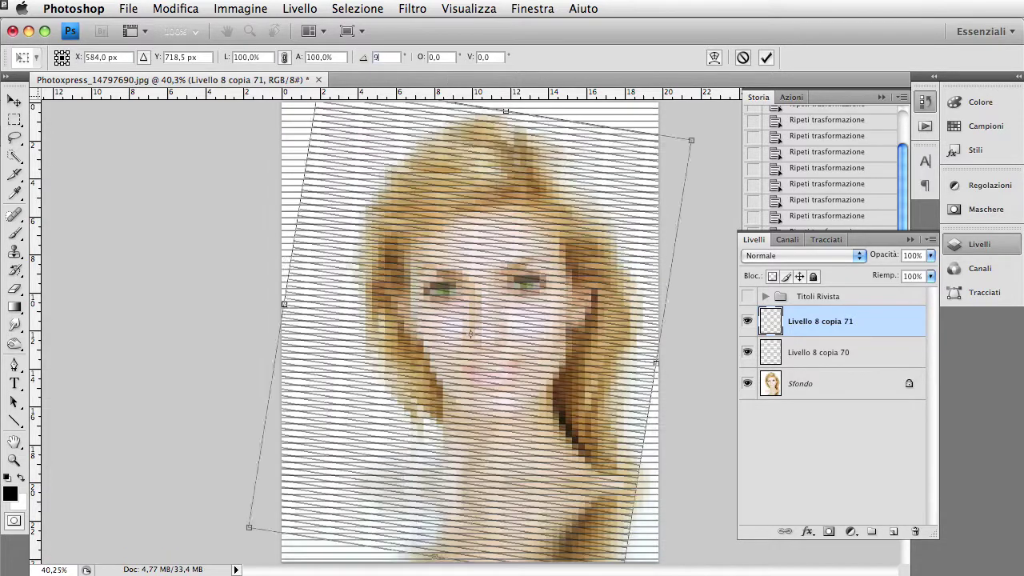
{"action": "type", "text": "0"}
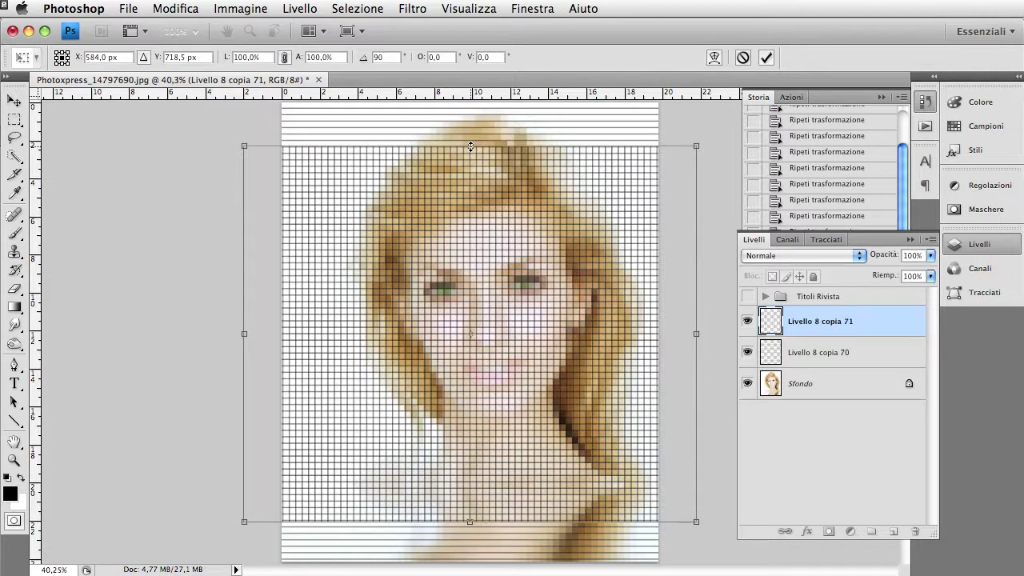
{"action": "left_click_drag", "start_coordinate": [470, 146], "coordinate": [470, 102]}
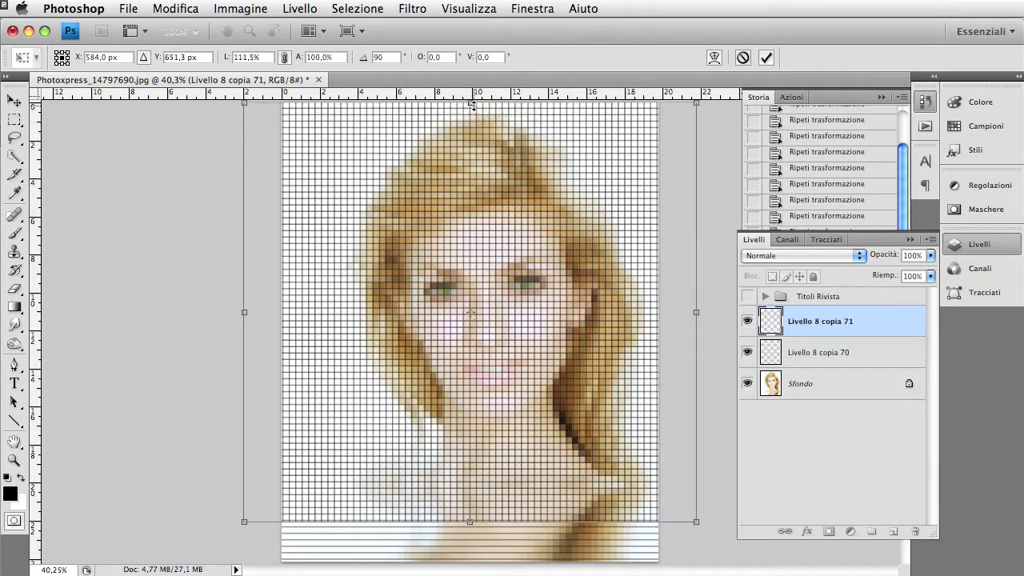
{"action": "left_click_drag", "start_coordinate": [469, 522], "coordinate": [469, 563]}
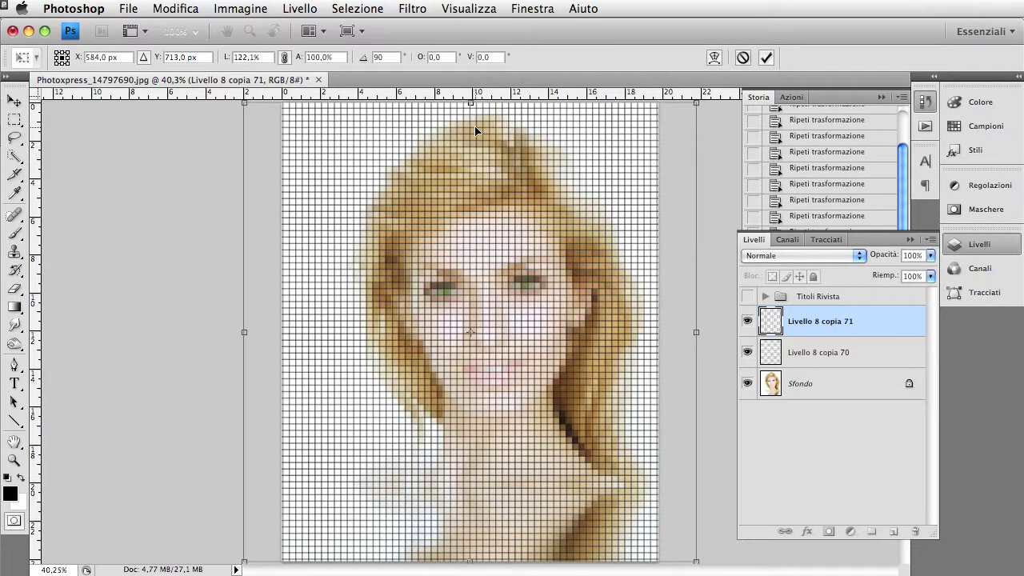
{"action": "key", "text": "Return"}
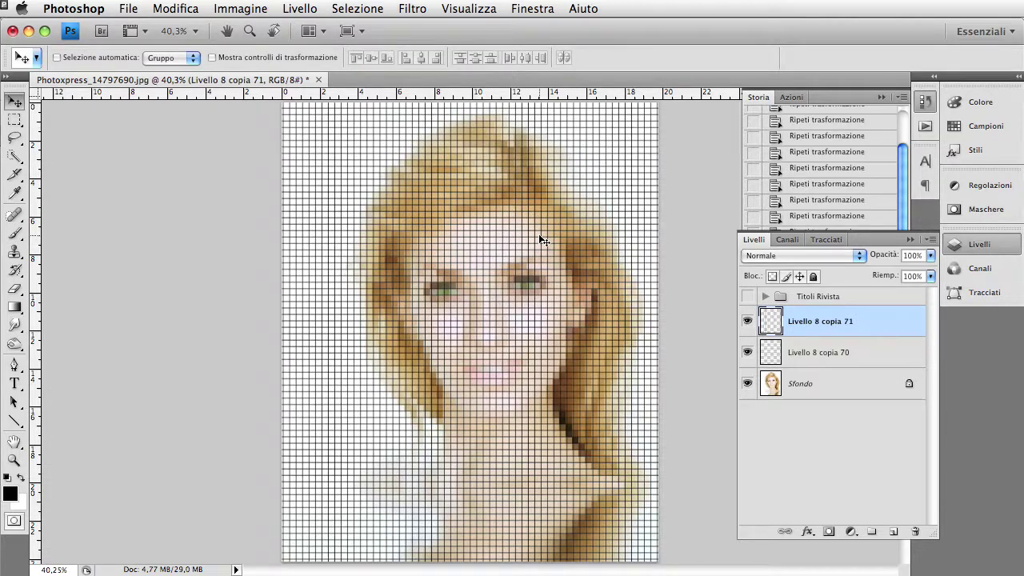
Step: Group both line layers into Gruppo 6, then add a new empty layer above Sfondo
{"action": "left_click", "coordinate": [881, 359], "text": "shift"}
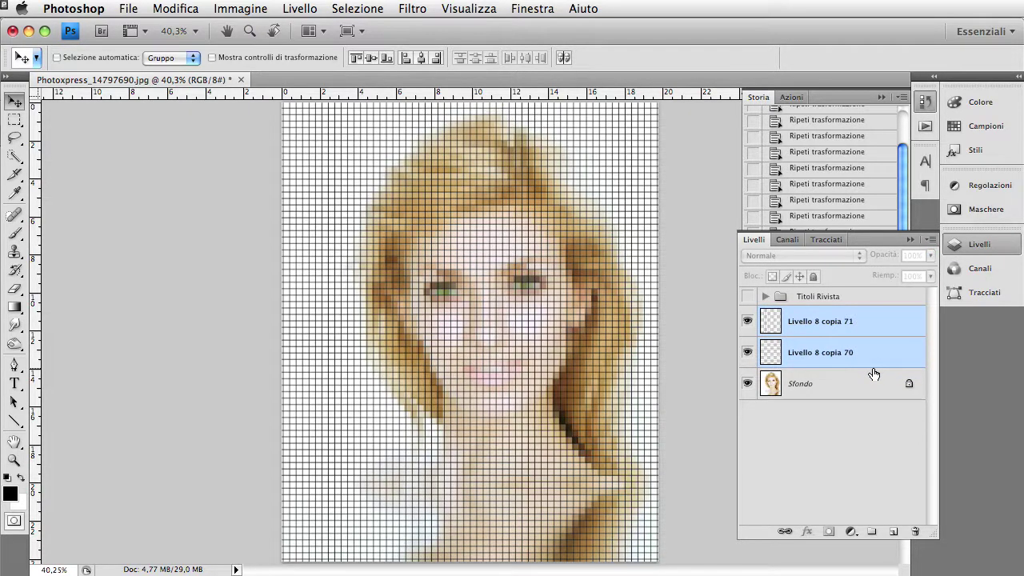
{"action": "key", "text": "ctrl+g"}
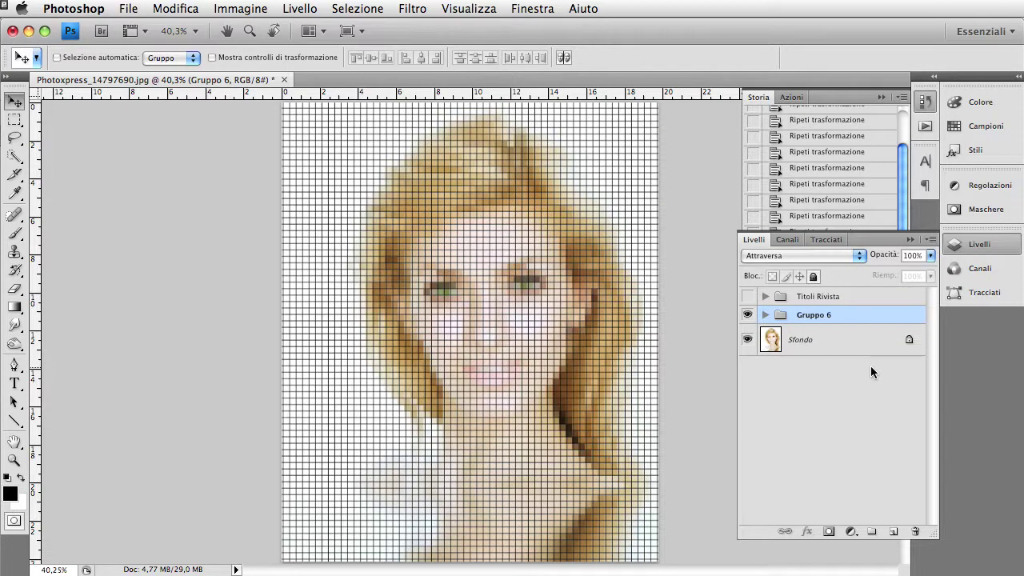
{"action": "left_click", "coordinate": [770, 341]}
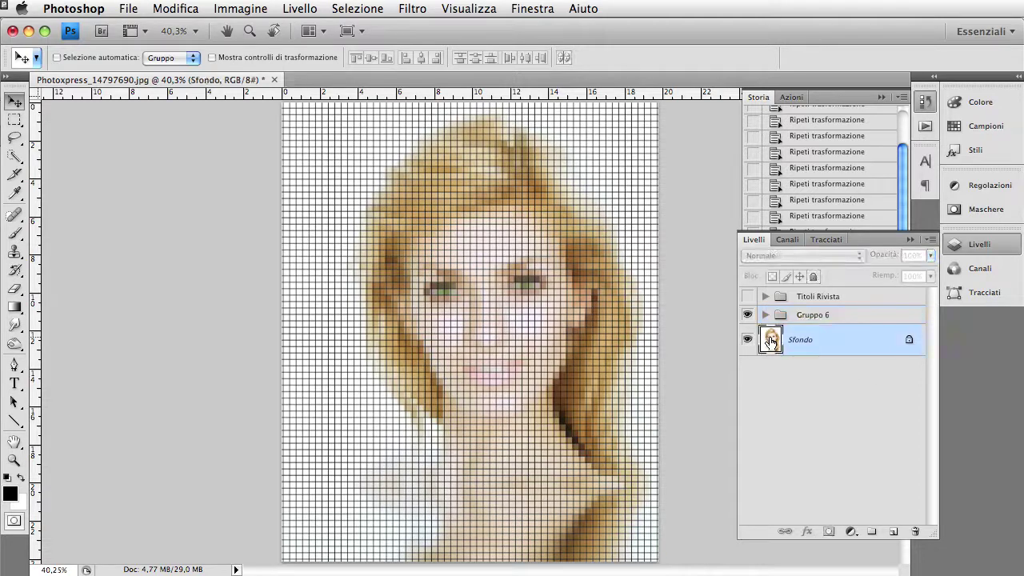
{"action": "left_click", "coordinate": [895, 532]}
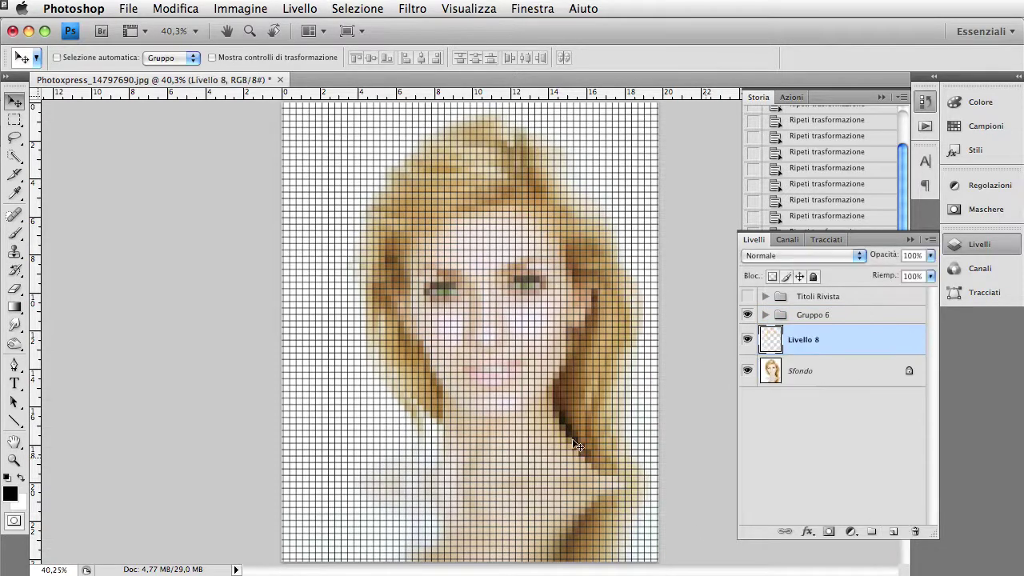
Step: Set the foreground to dark red a60000 and drag a red-to-transparent linear gradient from the left
{"action": "left_click", "coordinate": [9, 494]}
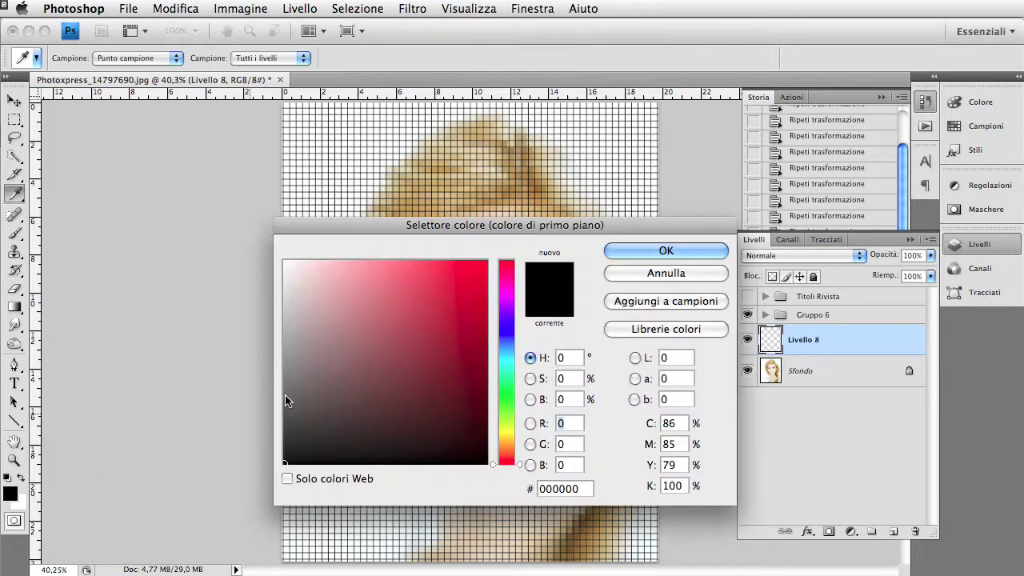
{"action": "mouse_move", "coordinate": [468, 315]}
{"action": "left_mouse_down"}
{"action": "mouse_move", "coordinate": [496, 301]}
{"action": "mouse_move", "coordinate": [487, 342]}
{"action": "left_mouse_up"}
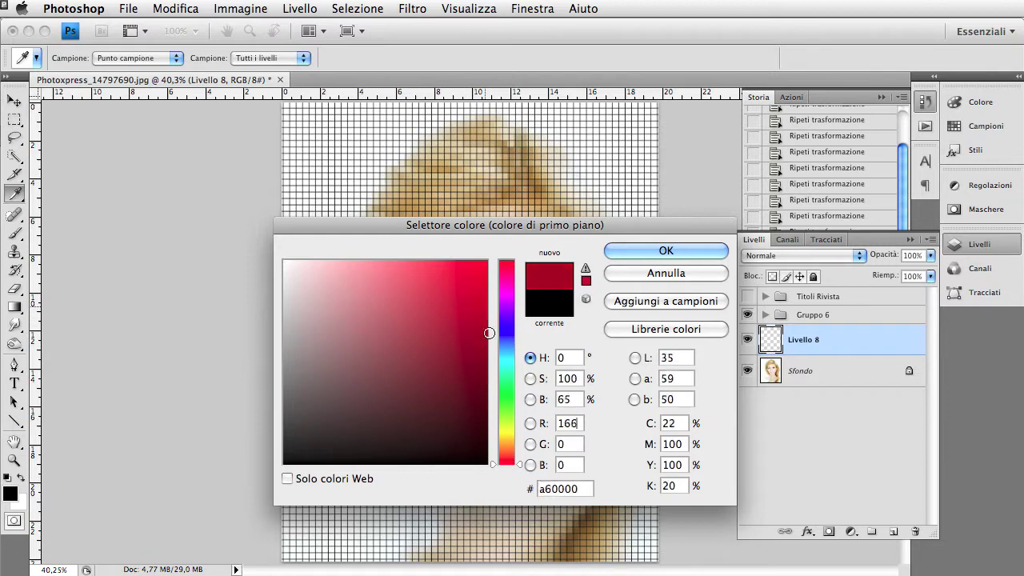
{"action": "left_click", "coordinate": [665, 251]}
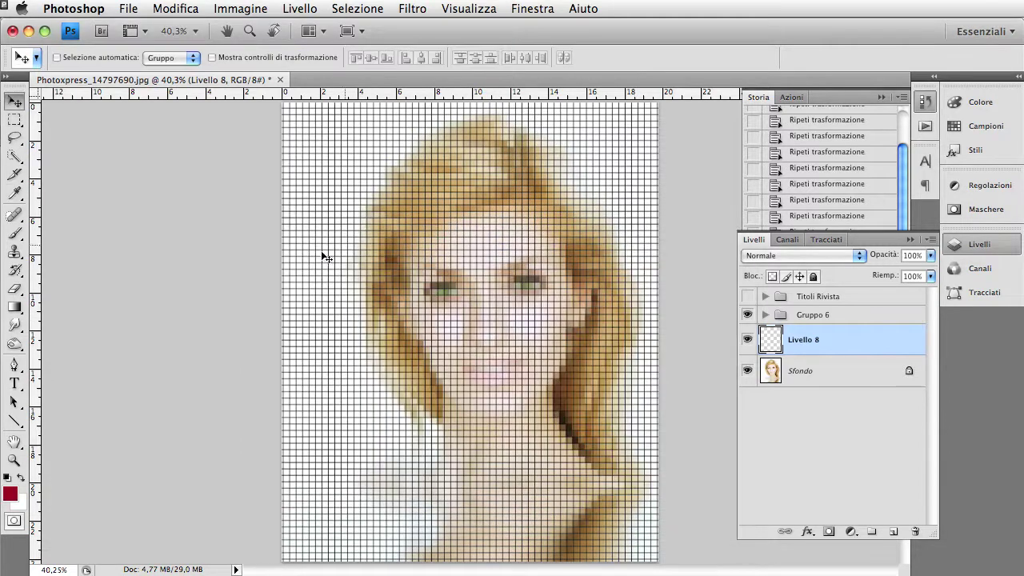
{"action": "left_click", "coordinate": [15, 308]}
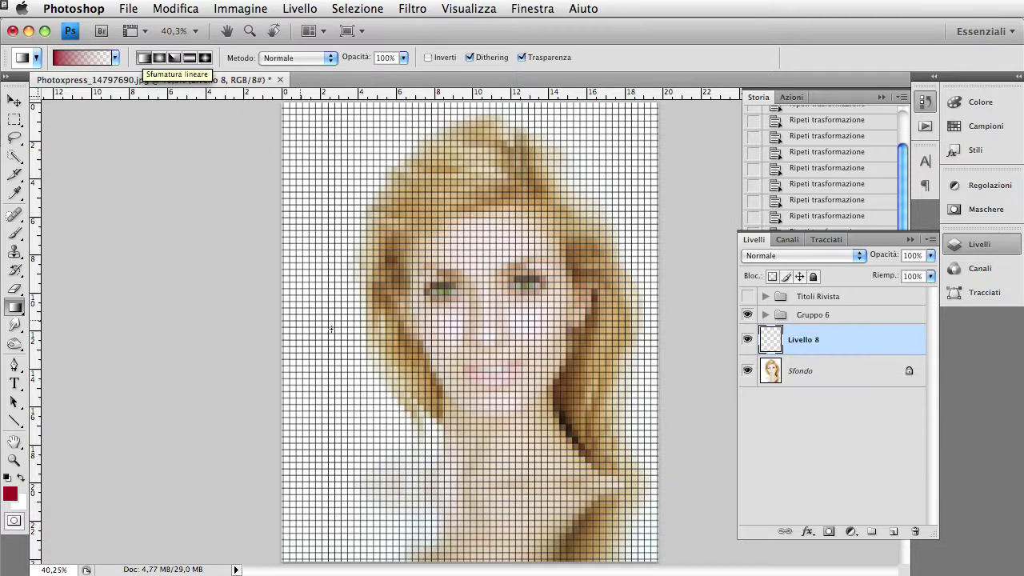
{"action": "left_click_drag", "start_coordinate": [316, 323], "coordinate": [552, 339]}
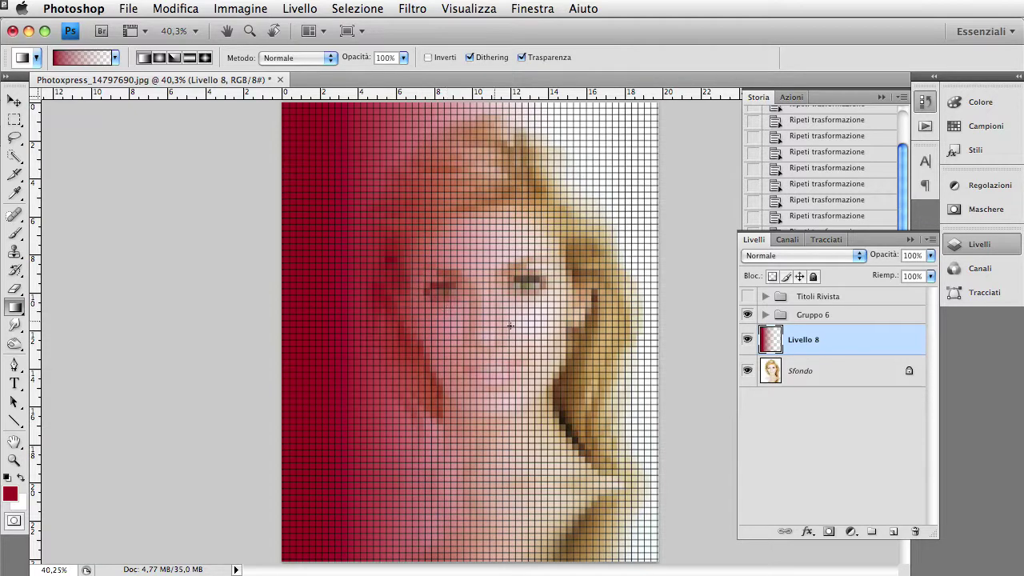
{"action": "left_click", "coordinate": [14, 101]}
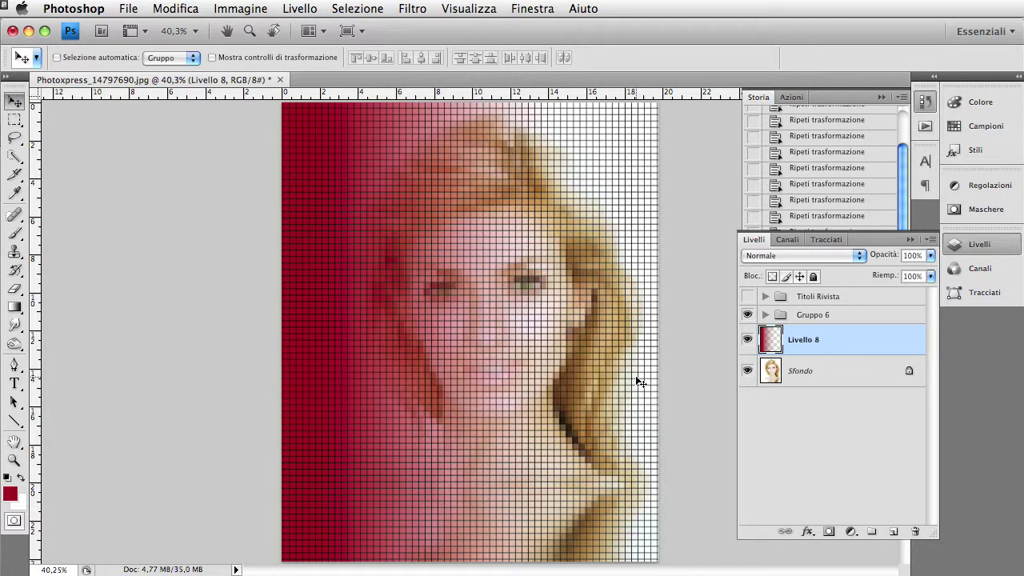
Step: Free-transform Livello 8, stretching the red gradient wider to the right
{"action": "key", "text": "ctrl+t"}
{"action": "left_click_drag", "start_coordinate": [552, 332], "coordinate": [637, 334]}
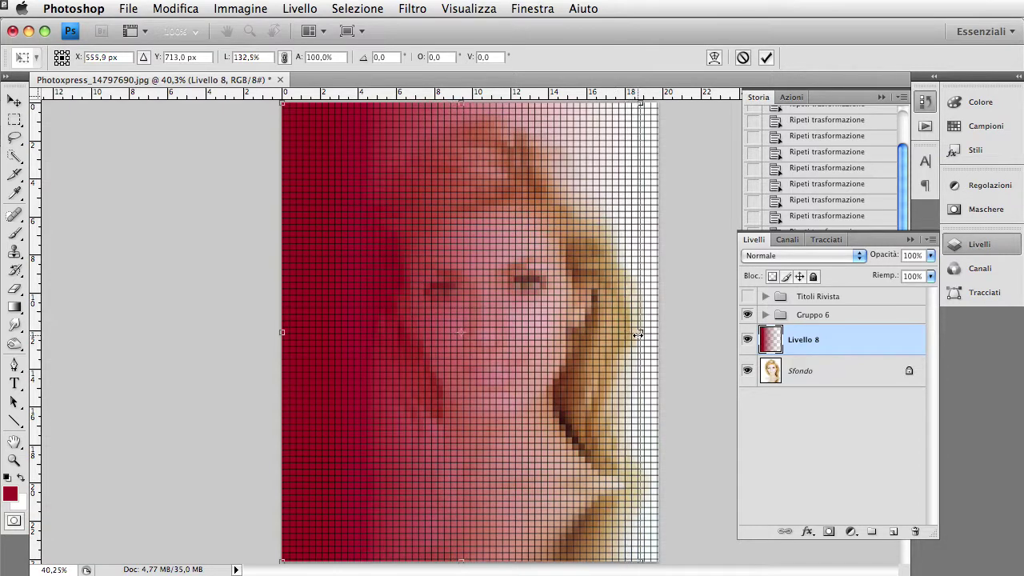
{"action": "key", "text": "Return"}
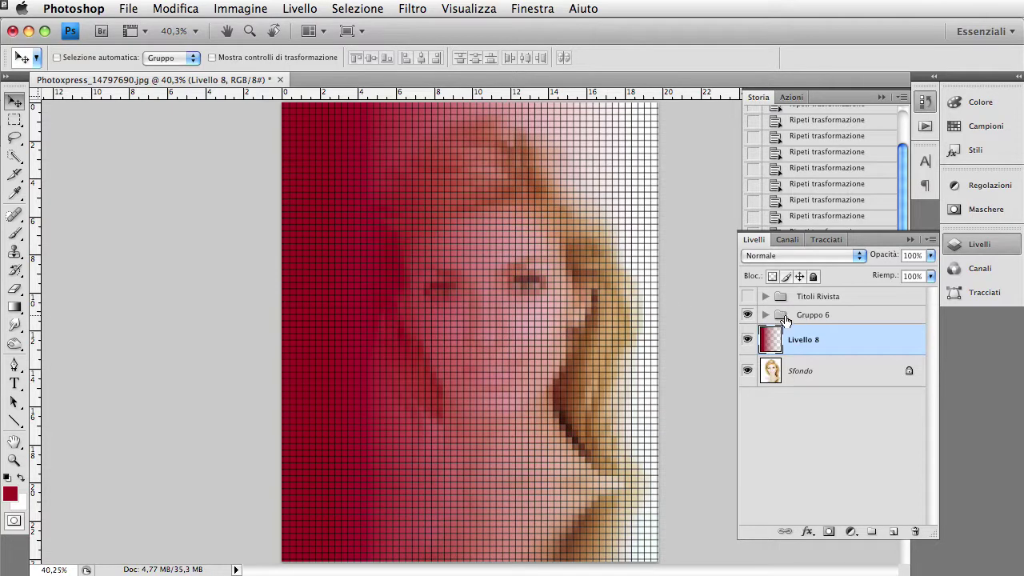
Step: Keep Gruppo 6 stacked above Livello 8 and expand the group to show its layers
{"action": "left_click_drag", "start_coordinate": [782, 330], "coordinate": [782, 352]}
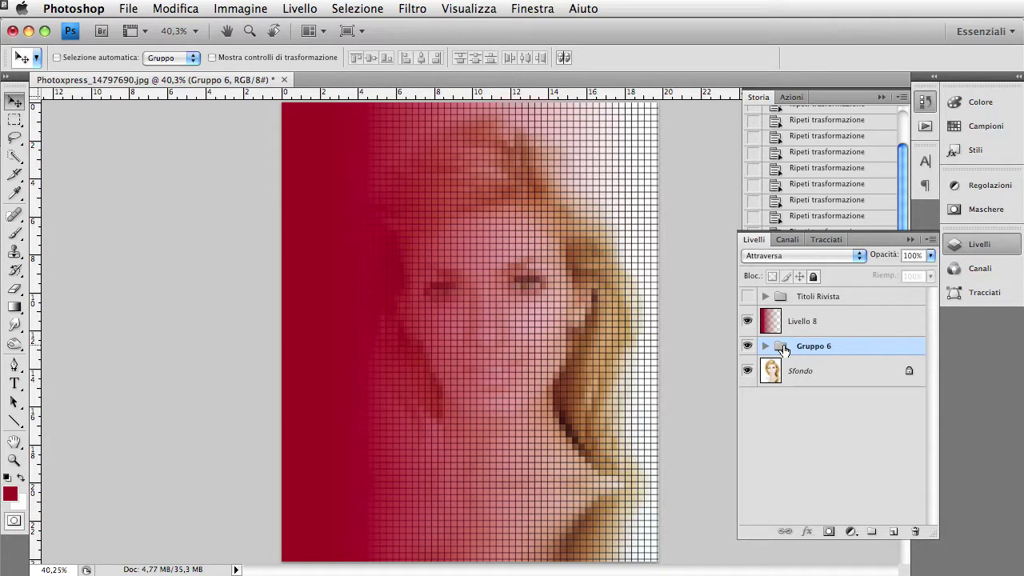
{"action": "left_click_drag", "start_coordinate": [781, 340], "coordinate": [781, 314]}
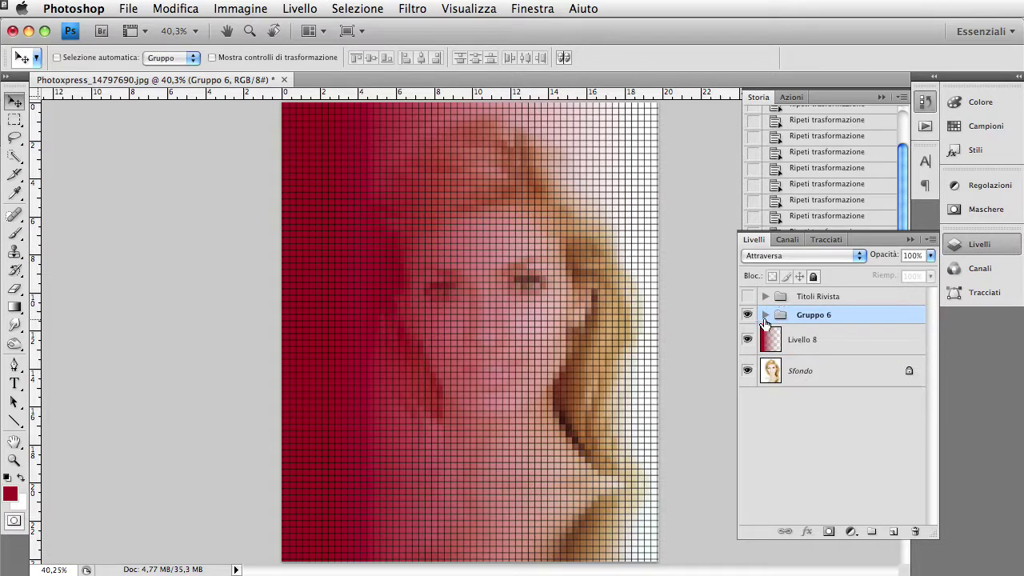
{"action": "left_click", "coordinate": [764, 315]}
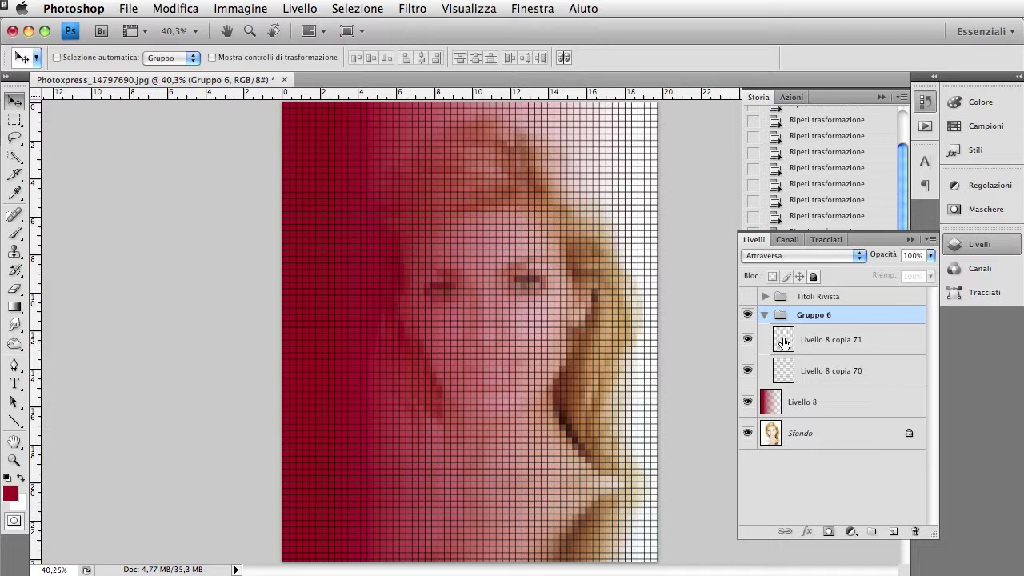
Step: Lock transparency on Livello 8 copia 71 and fill its vertical grid lines white
{"action": "left_click", "coordinate": [786, 344]}
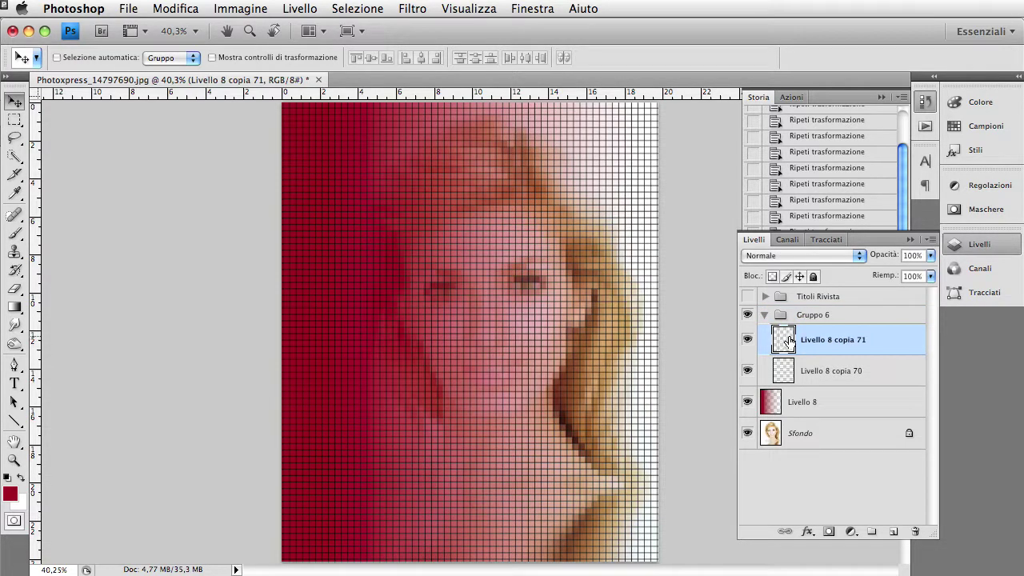
{"action": "left_click", "coordinate": [772, 277]}
{"action": "left_click", "coordinate": [21, 478]}
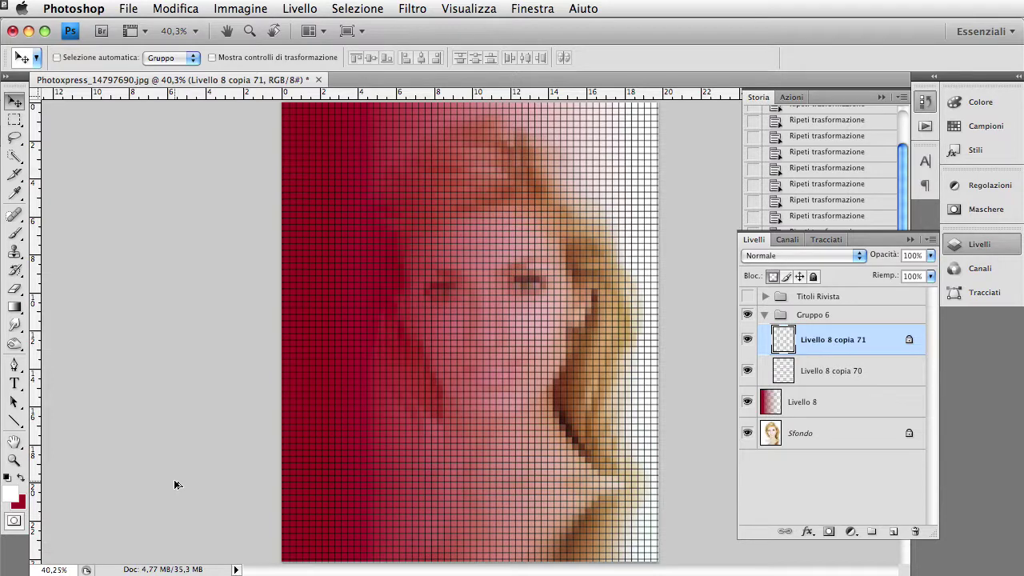
{"action": "key", "text": "ctrl+shift+t"}
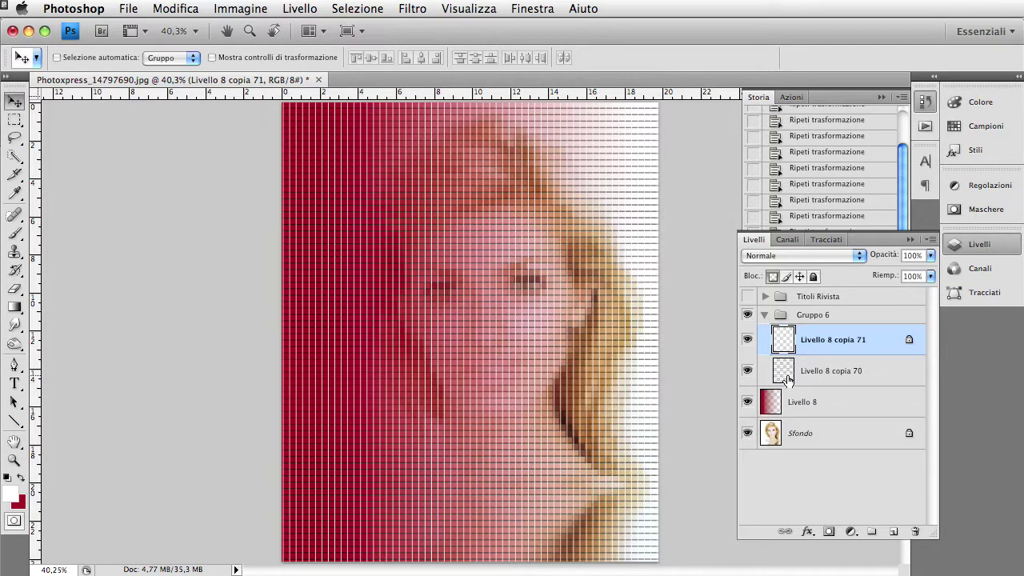
Step: Lock transparency on Livello 8 copia 70, fill its horizontal lines white, and show Titoli Rivista
{"action": "left_click", "coordinate": [788, 379]}
{"action": "left_click", "coordinate": [773, 277]}
{"action": "key", "text": "alt+BackSpace"}
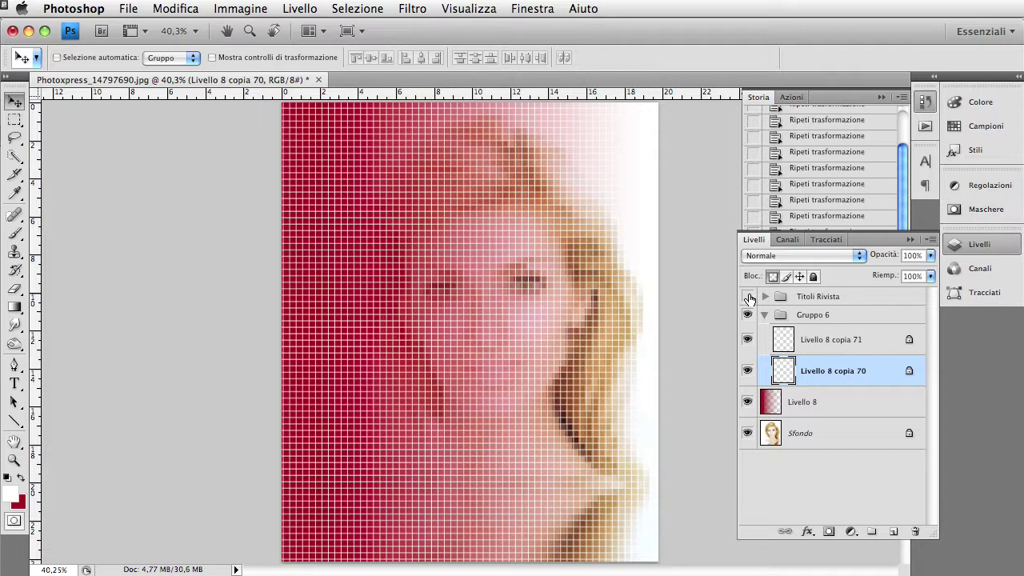
{"action": "left_click", "coordinate": [748, 297]}
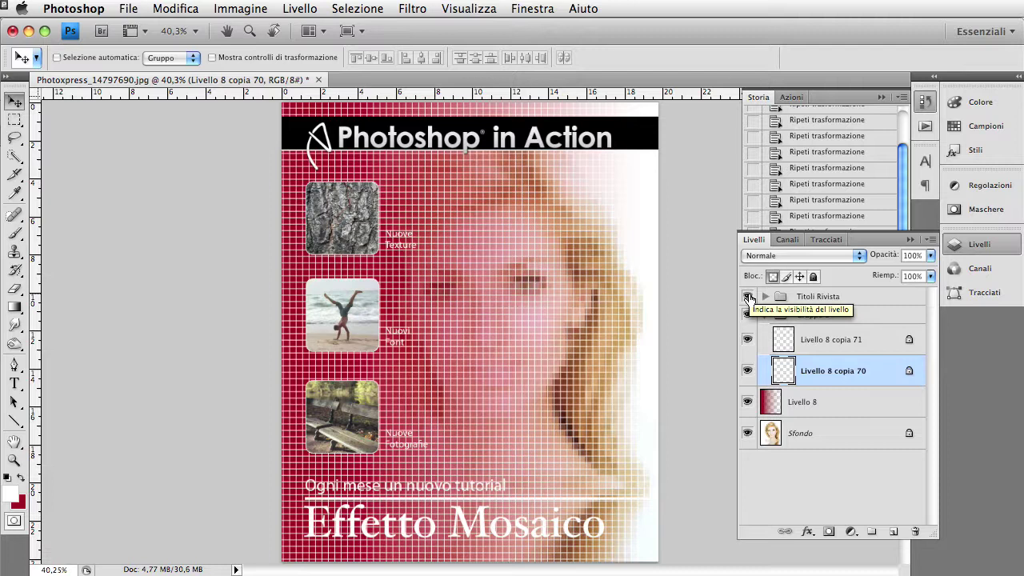
Step: Switch to the Gradient tool with the G shortcut
{"action": "key", "text": "g"}
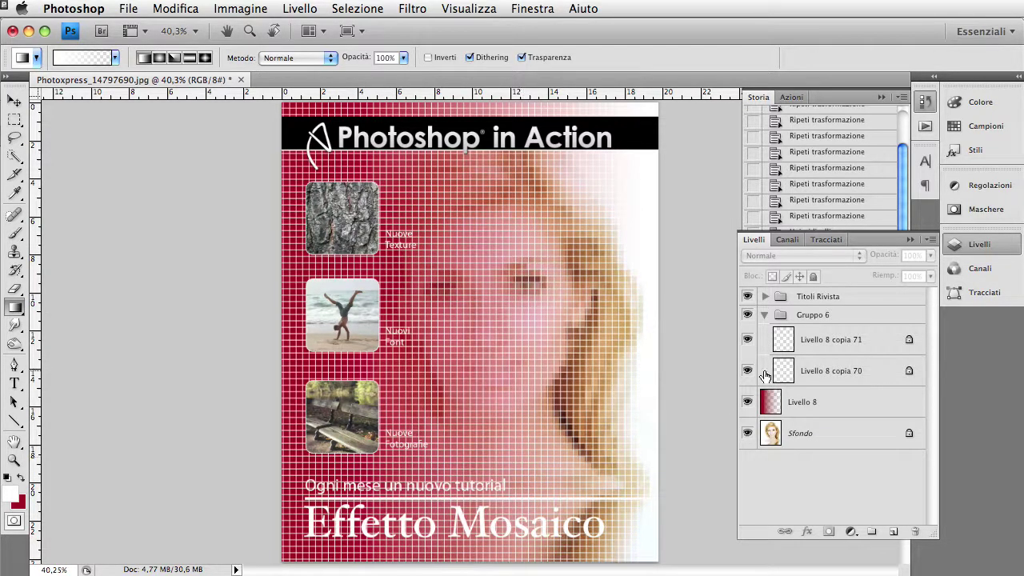
Step: Add a layer mask to Gruppo 6 with a left-to-right gradient fading the grid
{"action": "left_click", "coordinate": [766, 315]}
{"action": "left_click", "coordinate": [778, 318]}
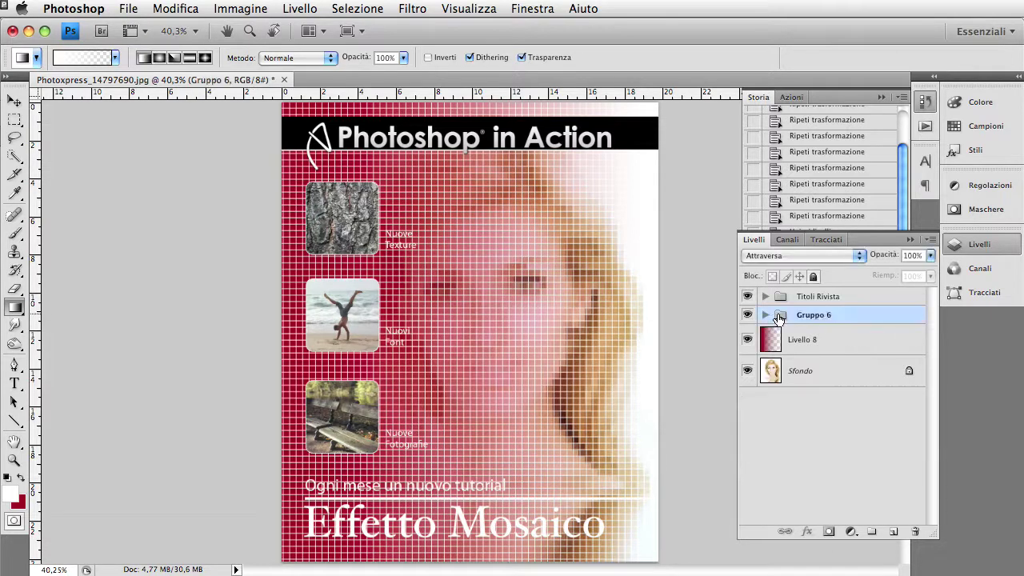
{"action": "left_click", "coordinate": [828, 532]}
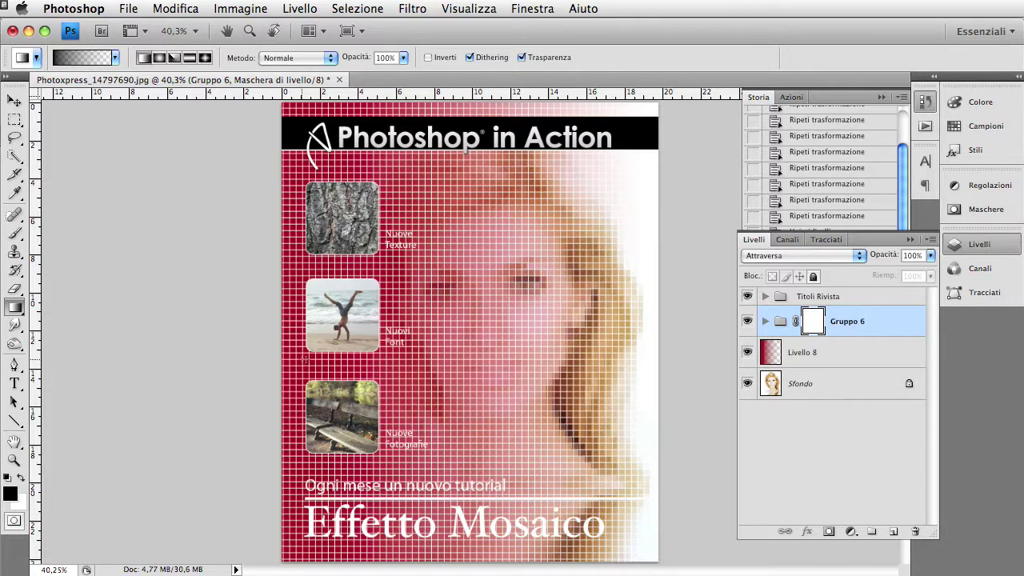
{"action": "left_click_drag", "start_coordinate": [305, 360], "coordinate": [501, 365]}
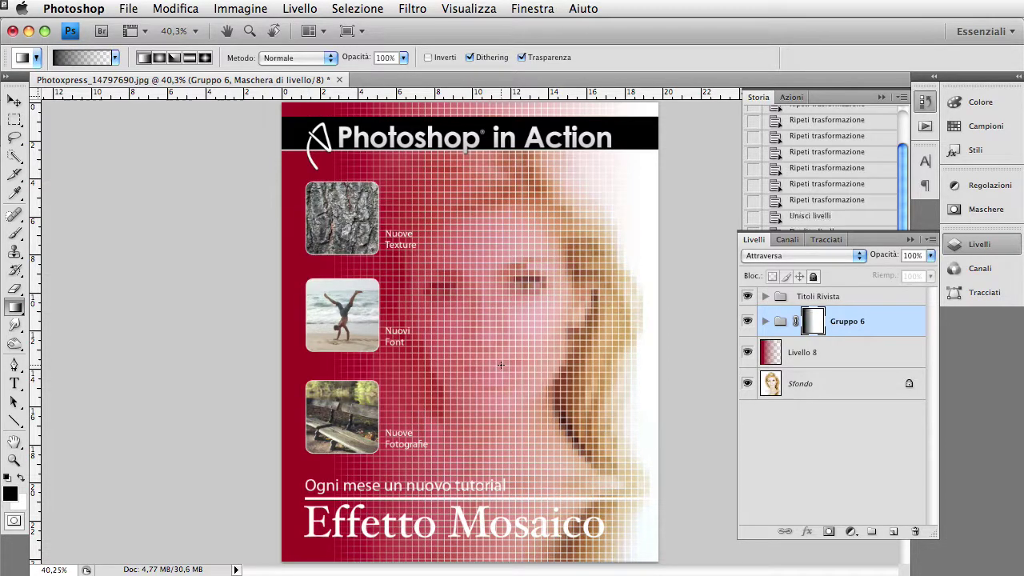